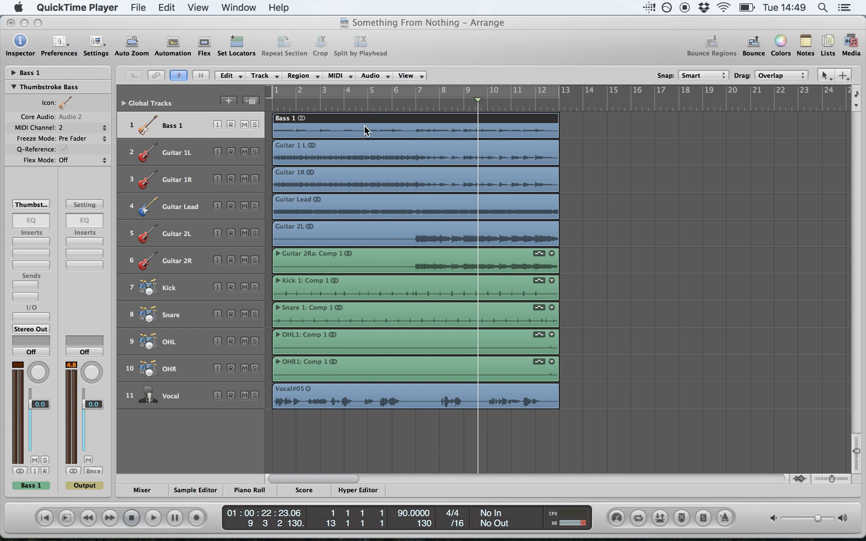
Return the playhead to the start of the arrangement
click(366, 107)
key(Return)
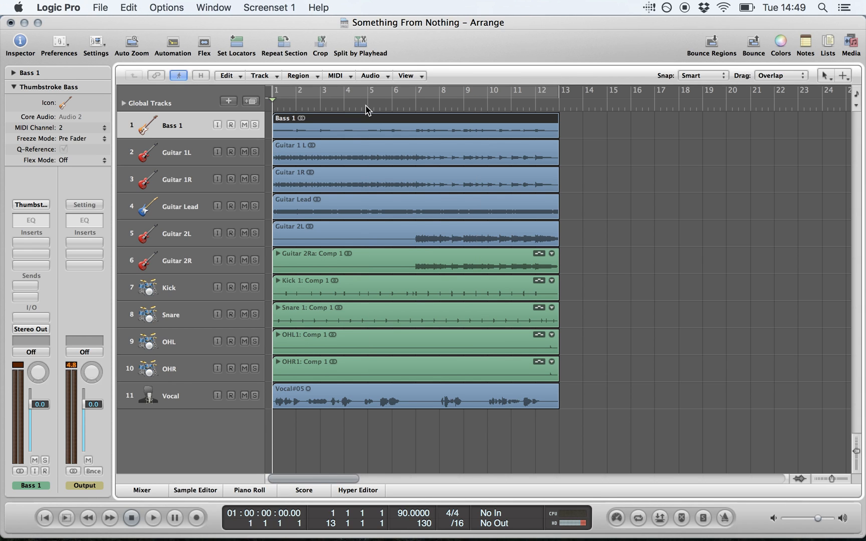
key(XF86AudioRaiseVolume)
Name the Vocal#05 region after its track, then clear the region selection
click(354, 439)
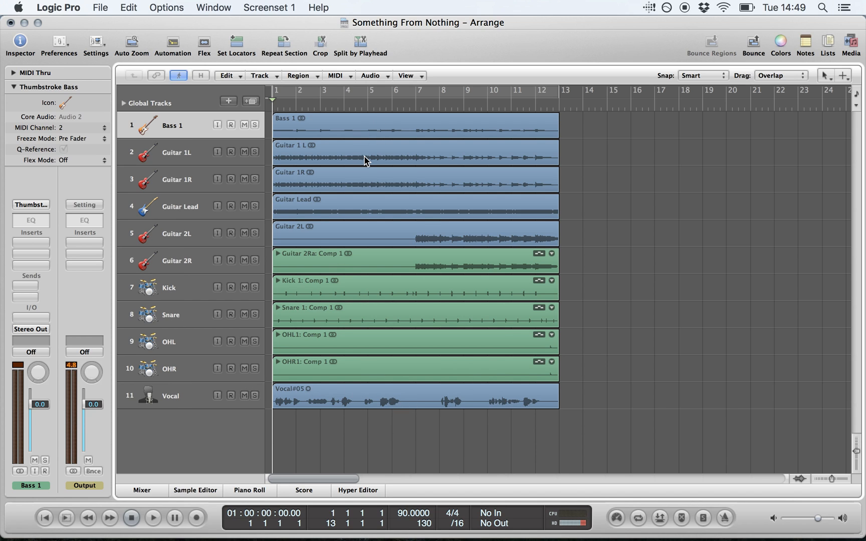
click(353, 401)
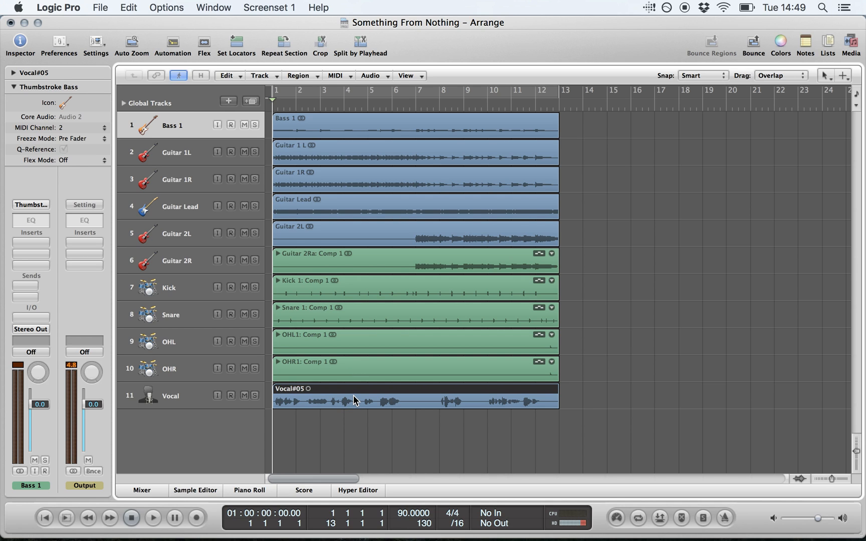
right_click(310, 396)
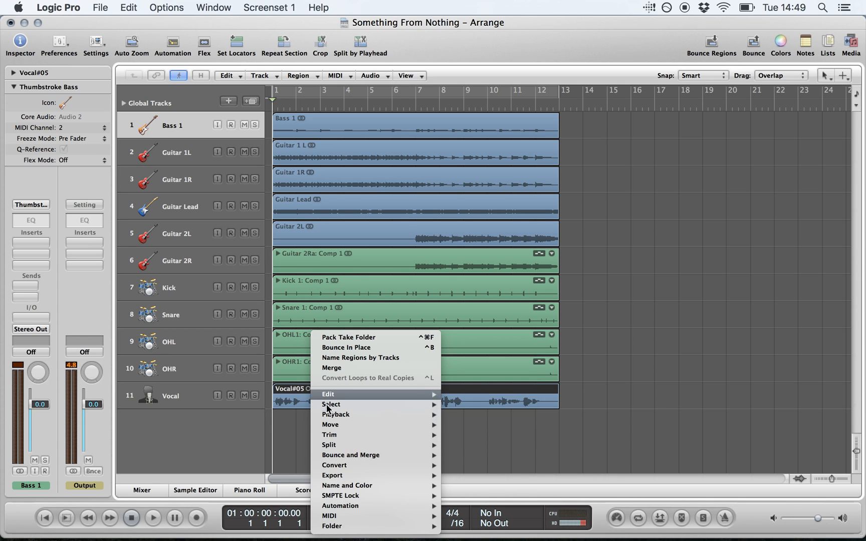
mouse_move(377, 486)
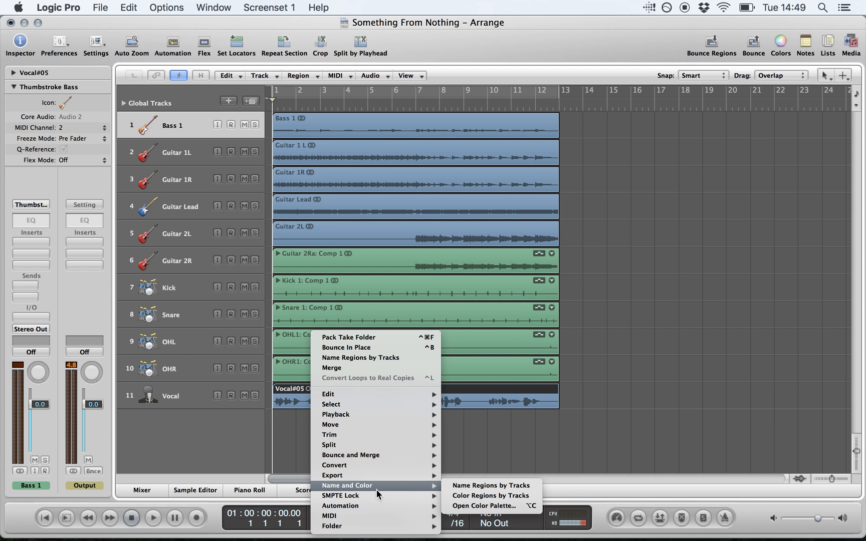
click(486, 484)
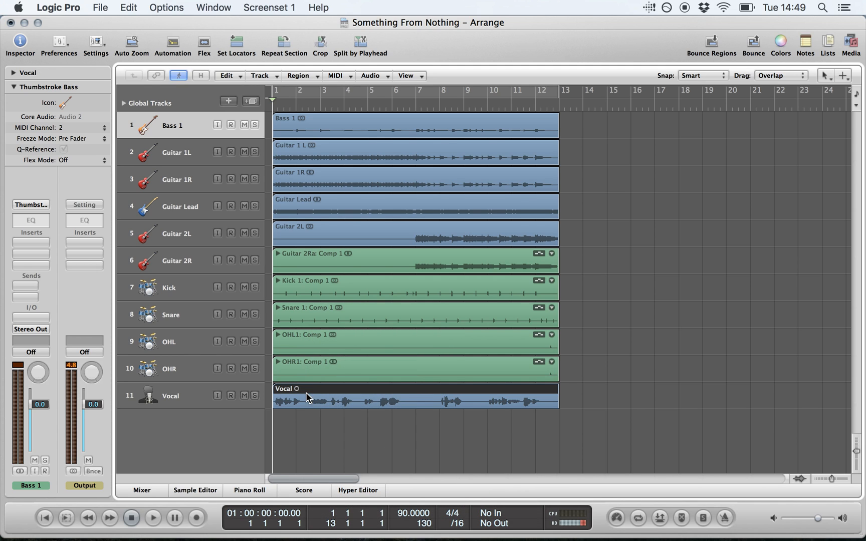
click(337, 436)
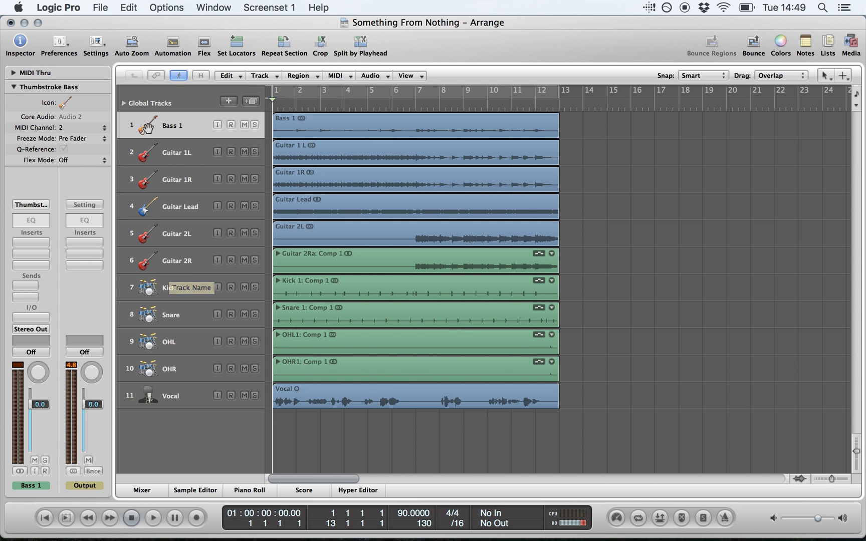
Look through the icons available for the Bass 1 track, keeping its current icon
click(15, 87)
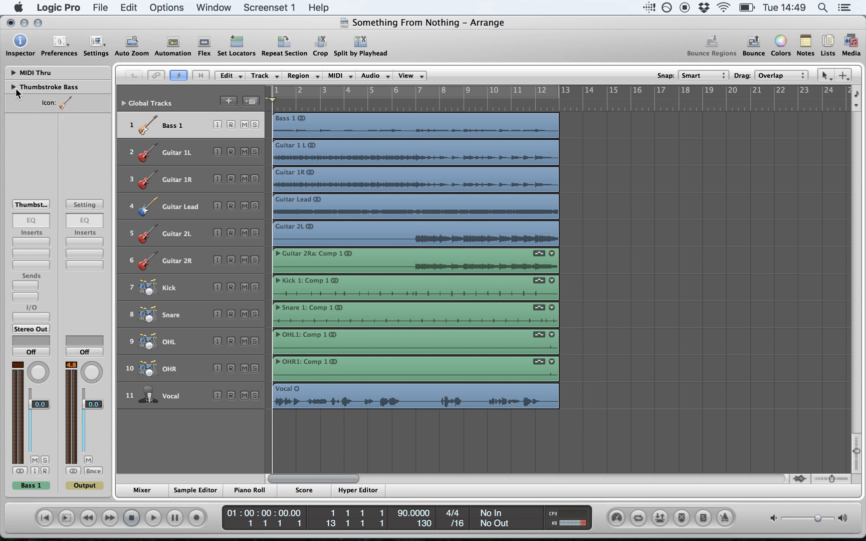
click(15, 88)
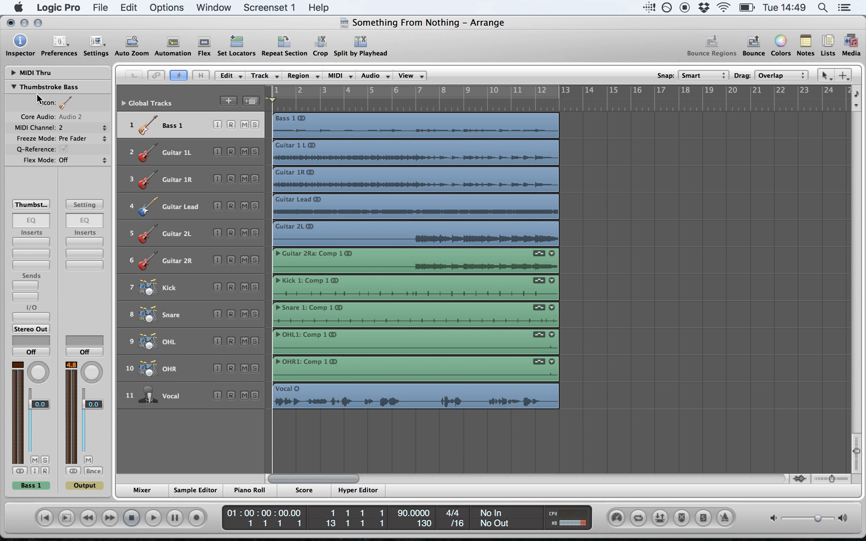
click(67, 104)
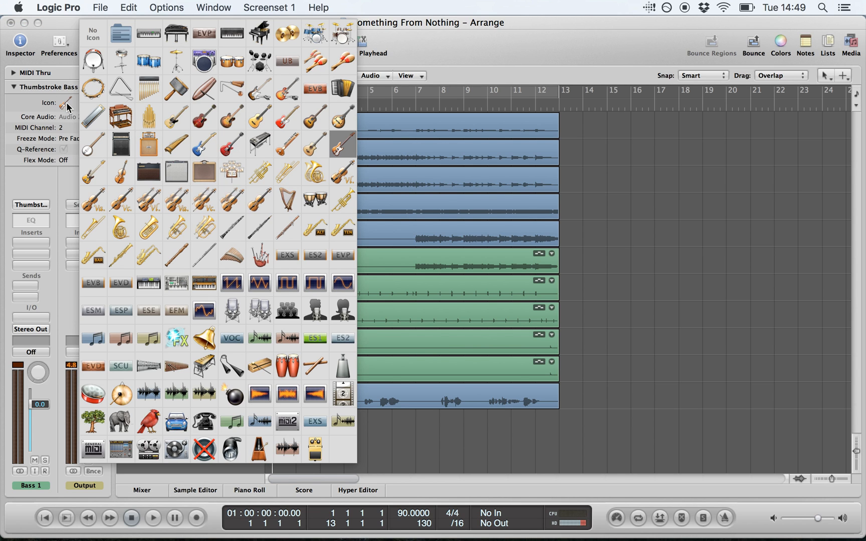
click(25, 104)
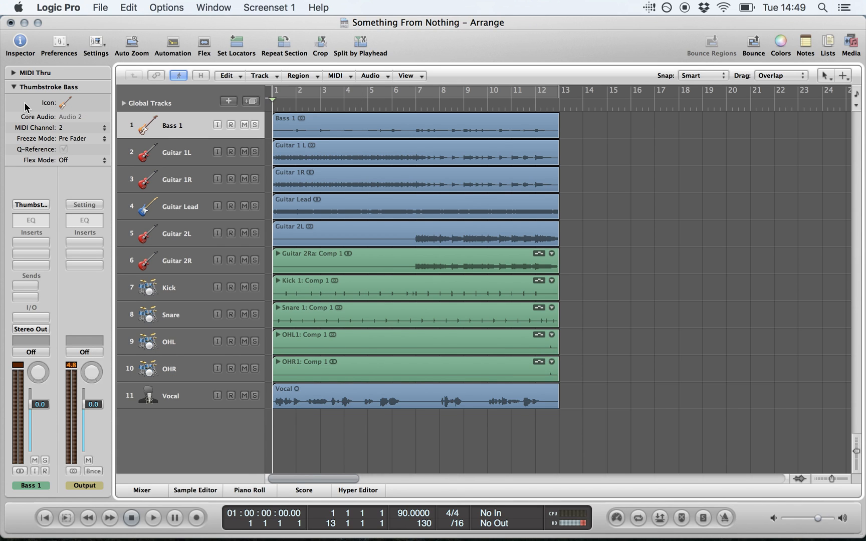
Unfold the take folder on the Guitar 2R track and play the arrangement from about bar 7
click(203, 260)
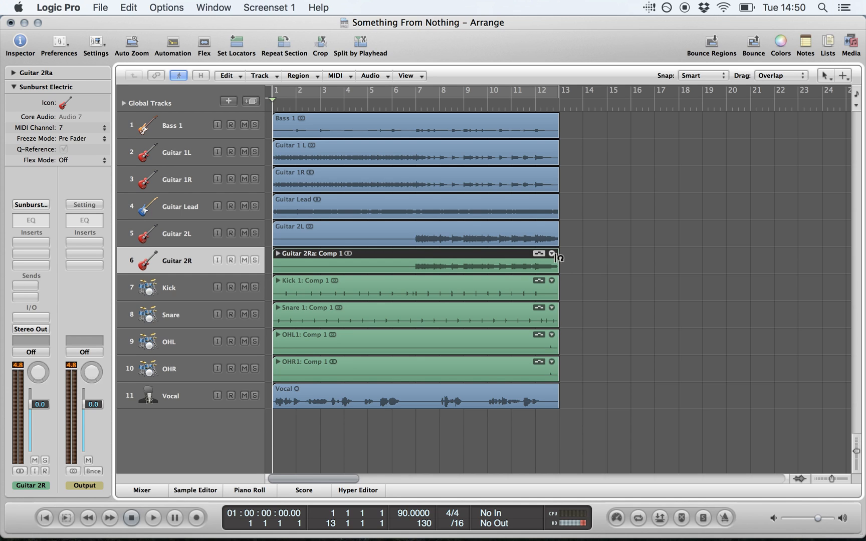
click(278, 254)
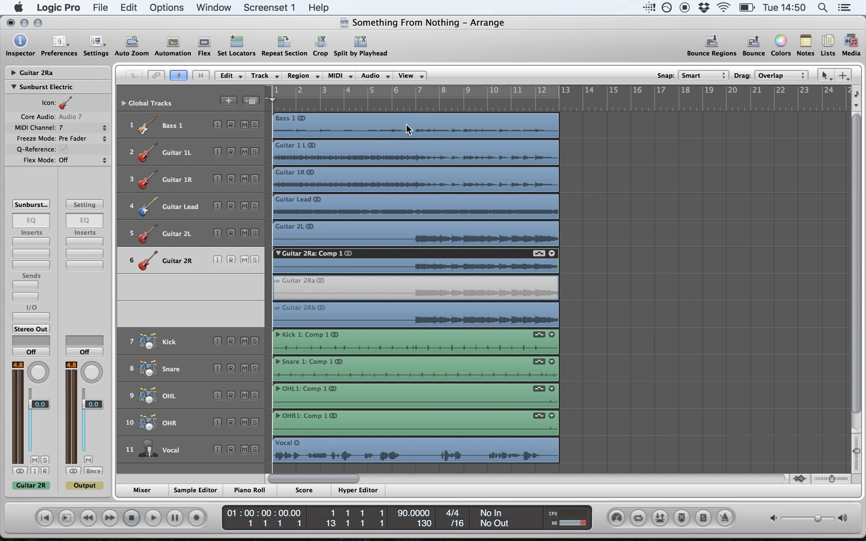
click(415, 106)
key(space)
key(XF86AudioRaiseVolume)
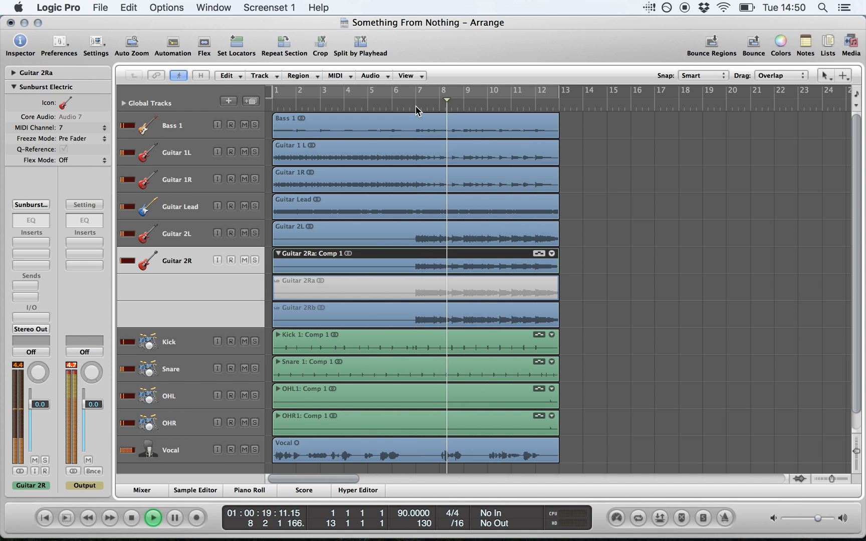
key(space)
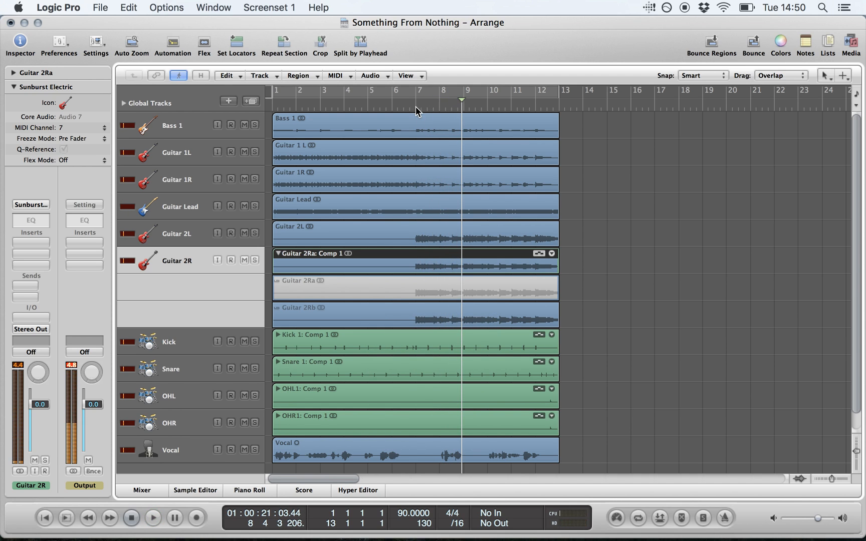
Solo the Guitar 2R track and play it from about bar 7
click(254, 261)
click(413, 104)
key(space)
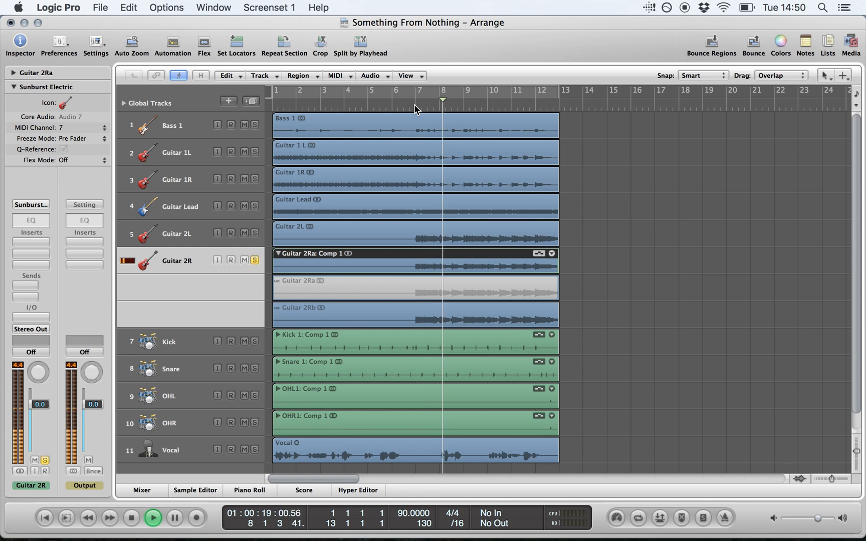
key(space)
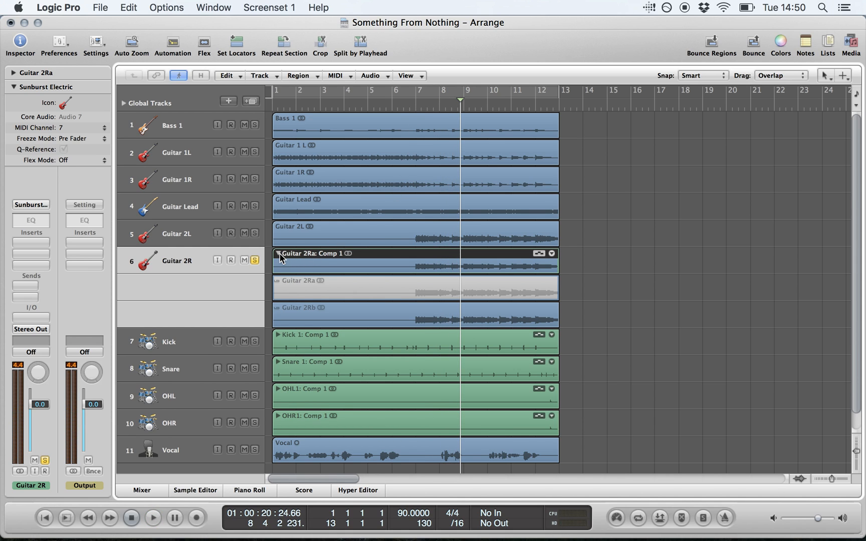
Choose the Guitar 2Ra take for the whole Guitar 2R comp and play it from about bar 7 to the end
click(278, 253)
click(278, 254)
click(399, 289)
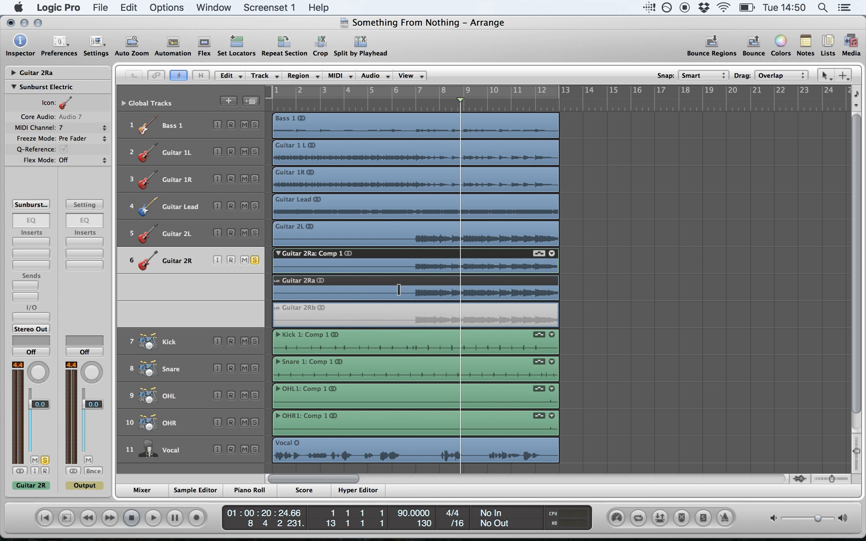
click(413, 105)
key(space)
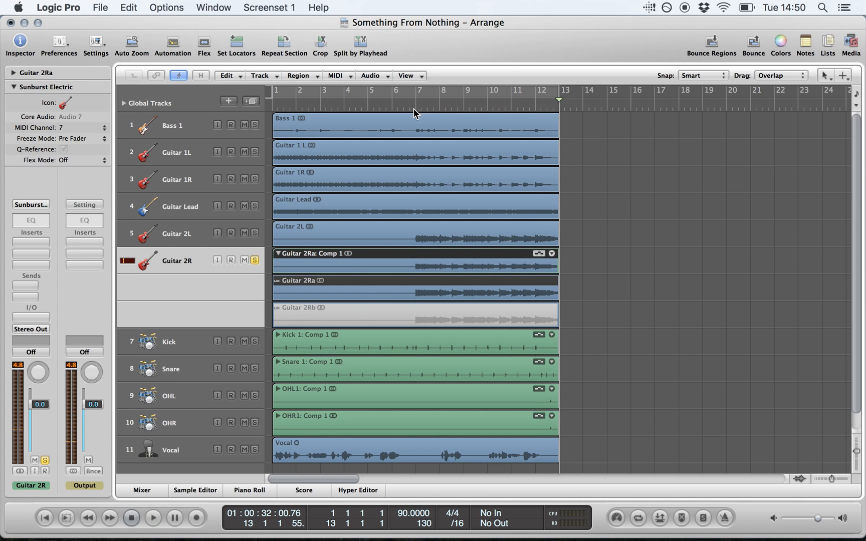
Comp the Guitar 2Rb take into the Guitar 2R take folder from about the middle of bar 8 to the end
click(279, 254)
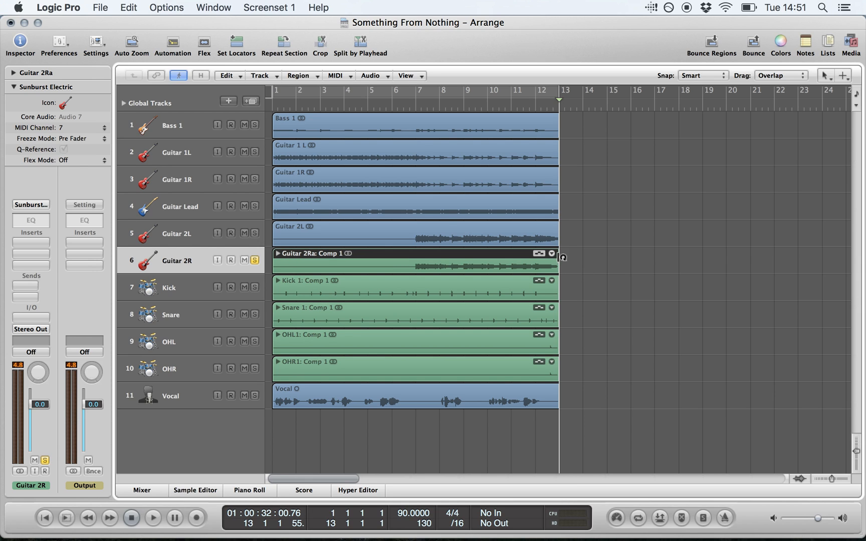
click(278, 254)
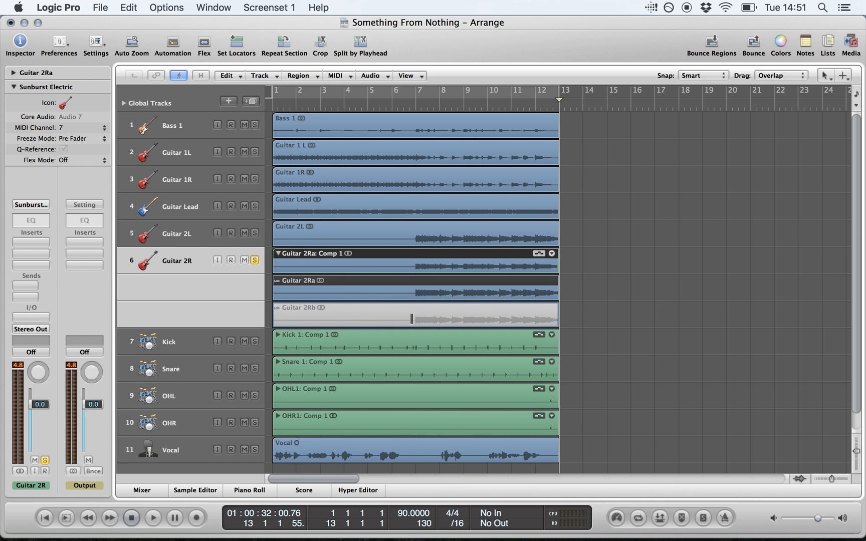
click(451, 320)
drag(451, 320, 565, 315)
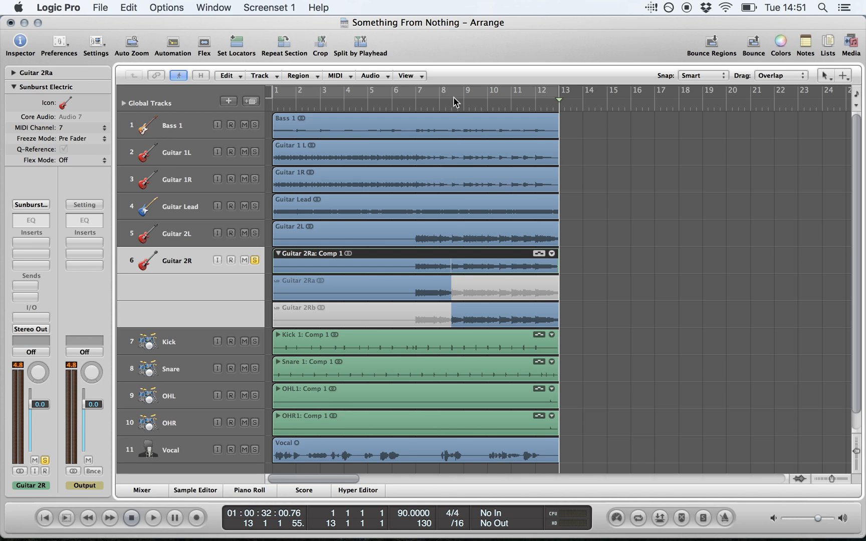
click(277, 255)
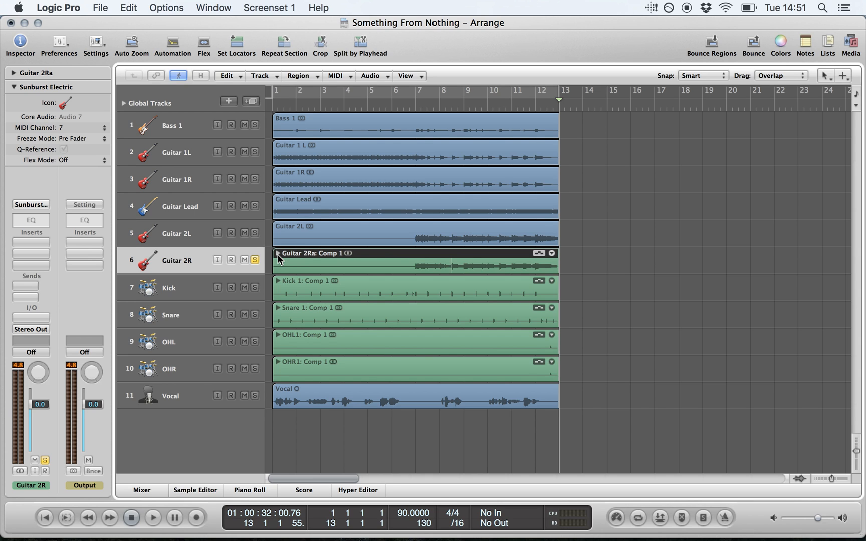
click(278, 255)
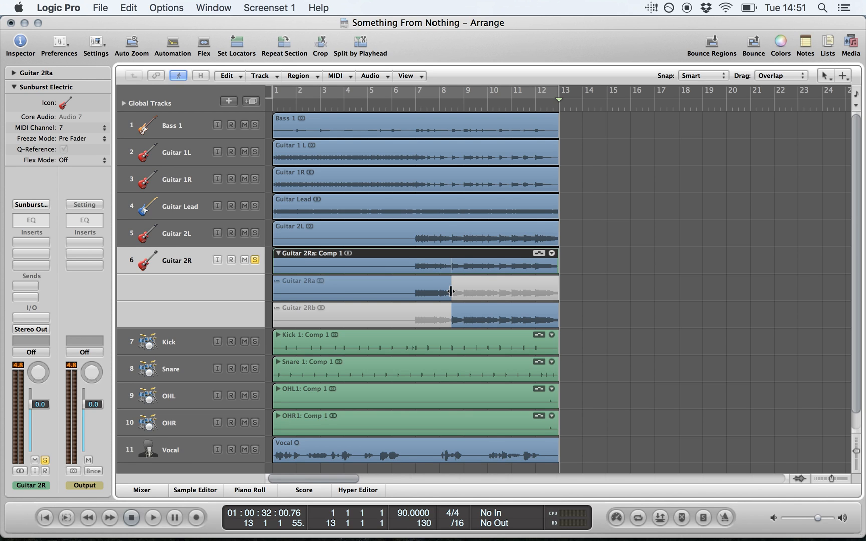
Examine the enlarged waveforms where the Guitar 2R comp switches takes, just before position 8.3
key(super+Right)
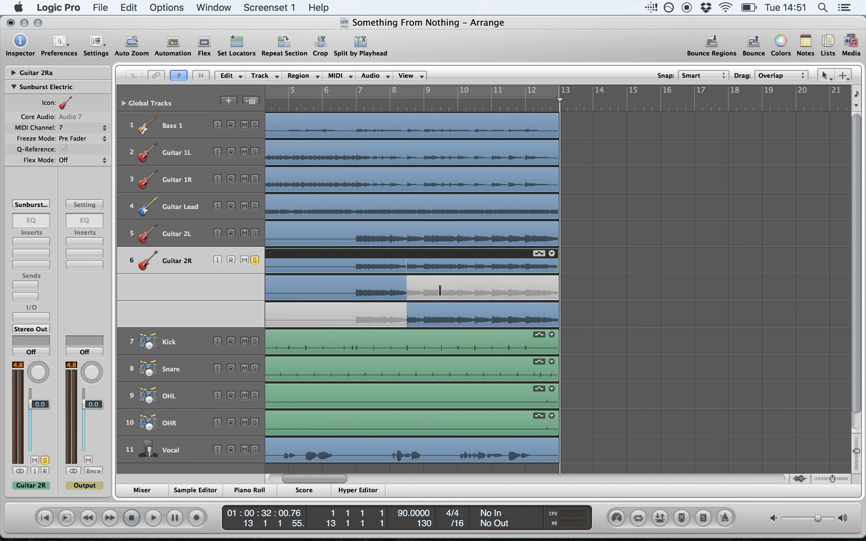
click(406, 106)
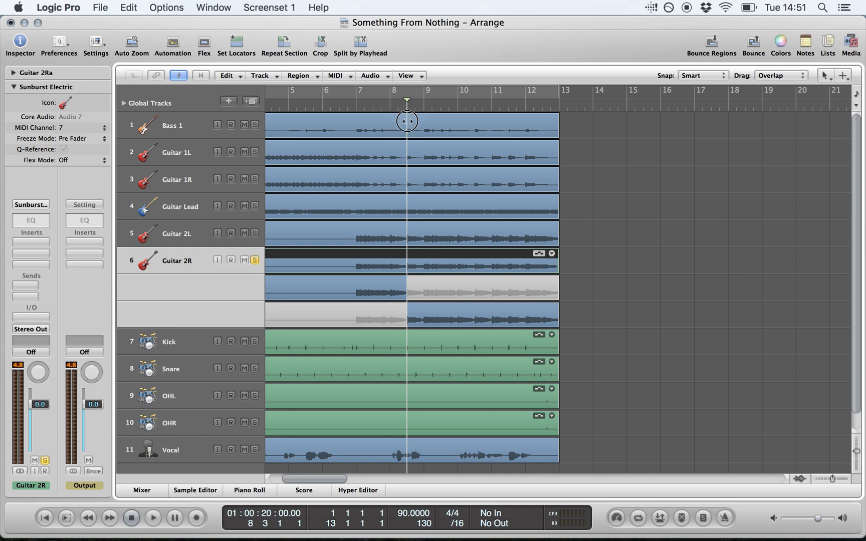
key(super+Right)
key(super+Right)
key(super+Right)
key(super+Right)
key(super+Right)
key(super+Right)
key(super+Right)
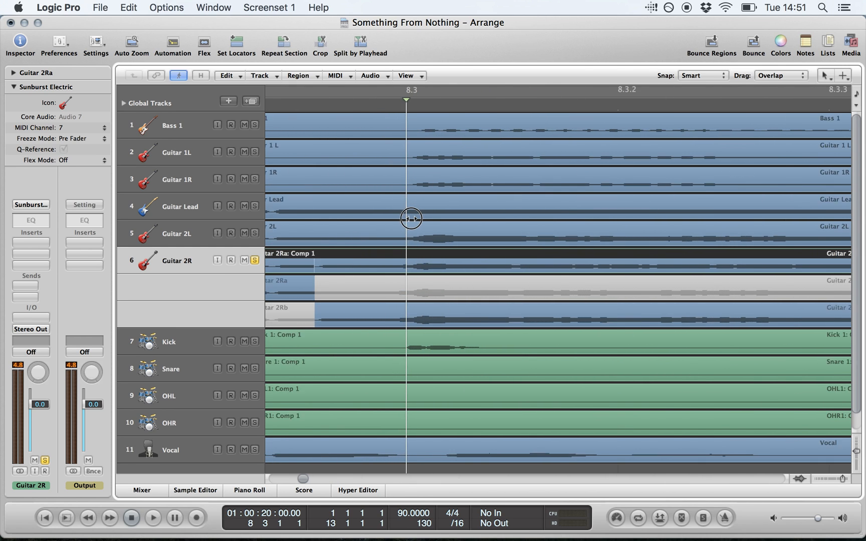
scroll(399, 221, left, 3)
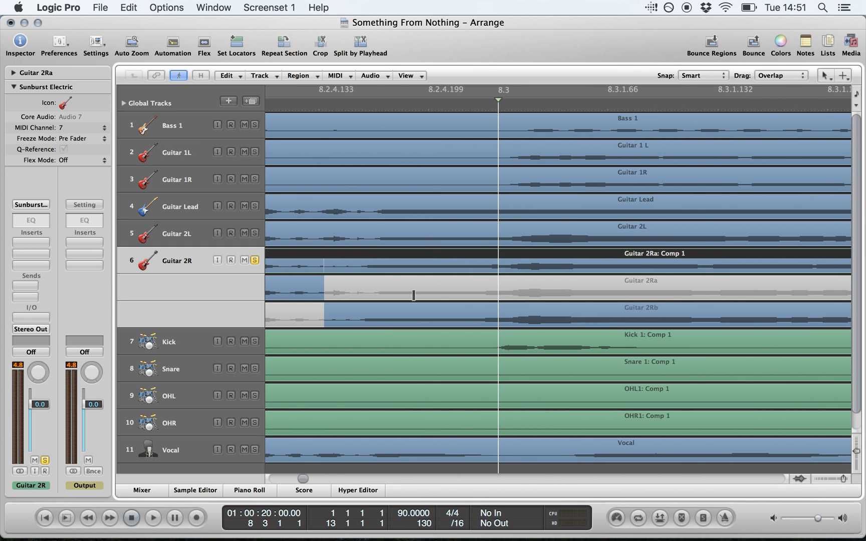
scroll(323, 318, left, 3)
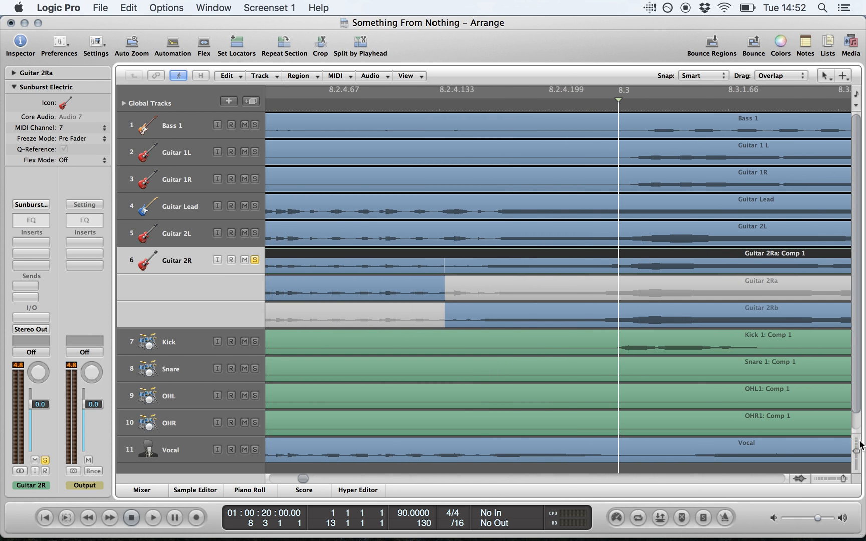
drag(858, 455, 858, 461)
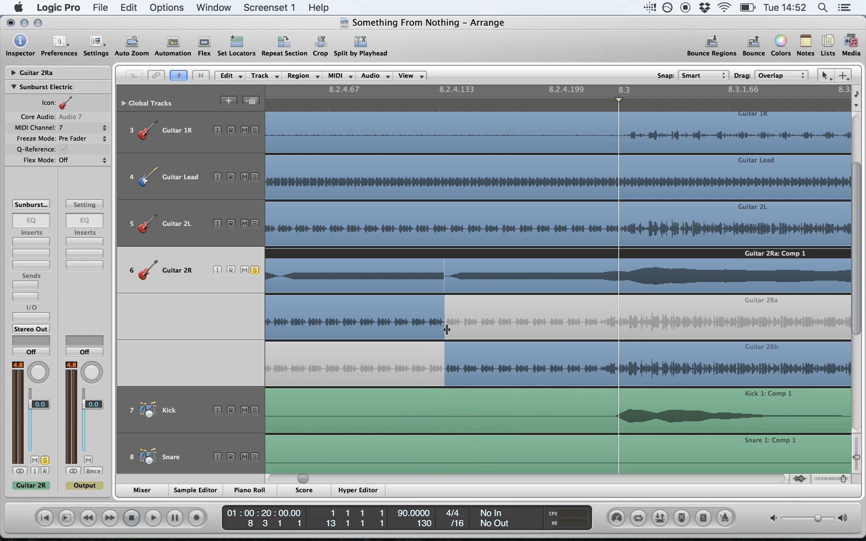
drag(843, 478, 844, 478)
scroll(499, 322, left, 5)
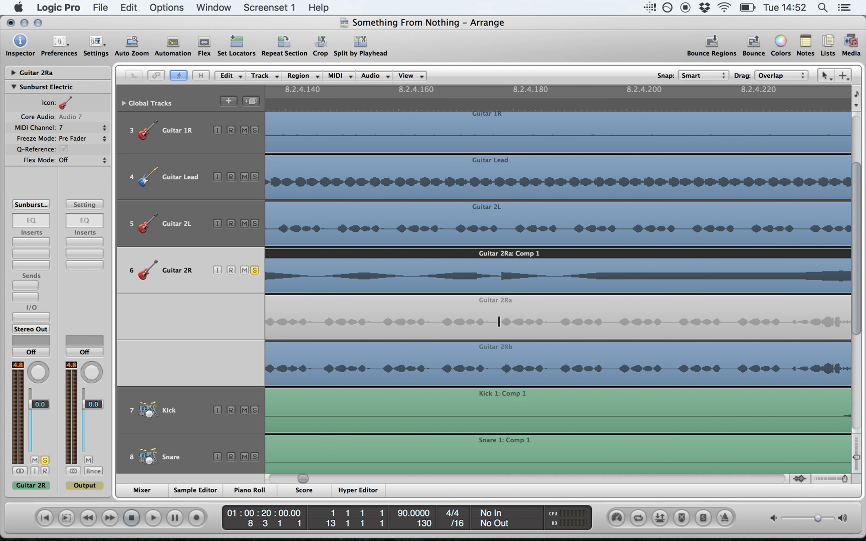
scroll(499, 322, left, 6)
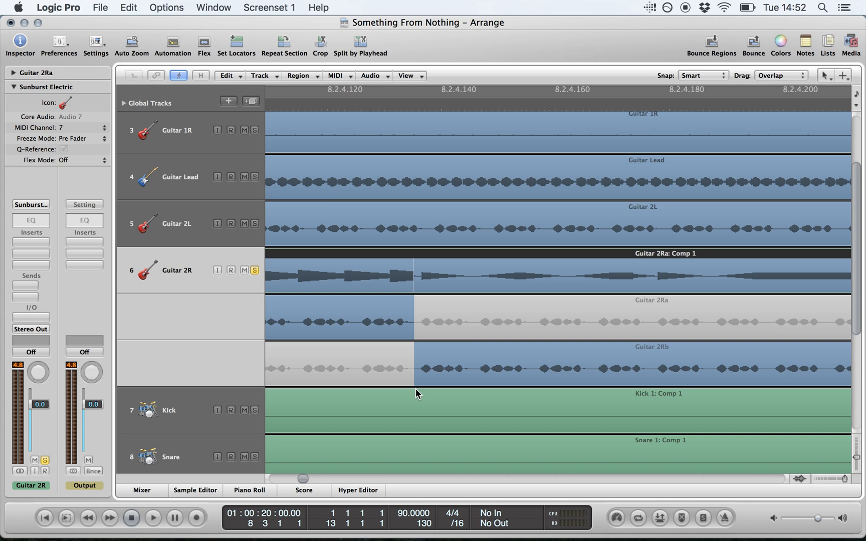
Shift the switch point from take Guitar 2Ra to Guitar 2Rb slightly earlier, to about 8.2.4.136
click(411, 101)
key(ctrl+alt+Right)
key(ctrl+alt+Right)
key(ctrl+alt+Right)
key(ctrl+alt+Right)
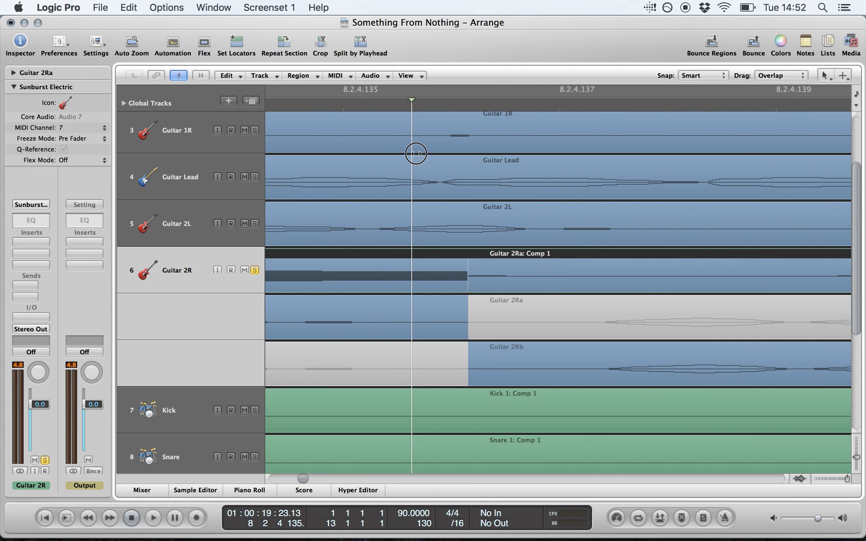
key(ctrl+alt+Left)
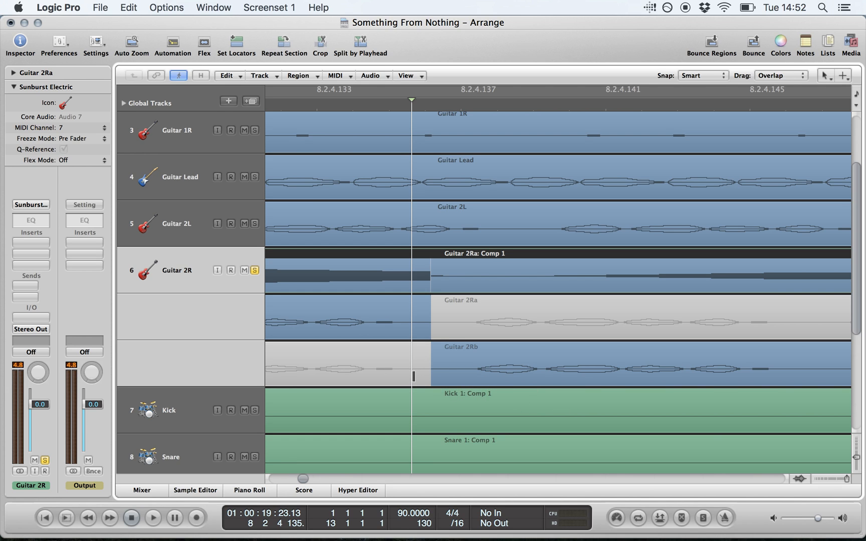
drag(429, 377, 456, 377)
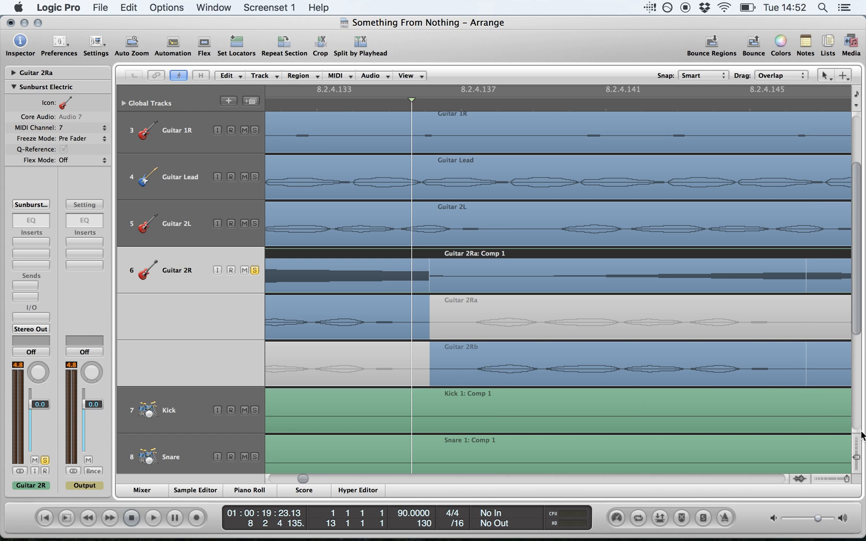
Move the switch point from take Guitar 2Ra to Guitar 2Rb earlier, to just before position 8.2.4
click(827, 479)
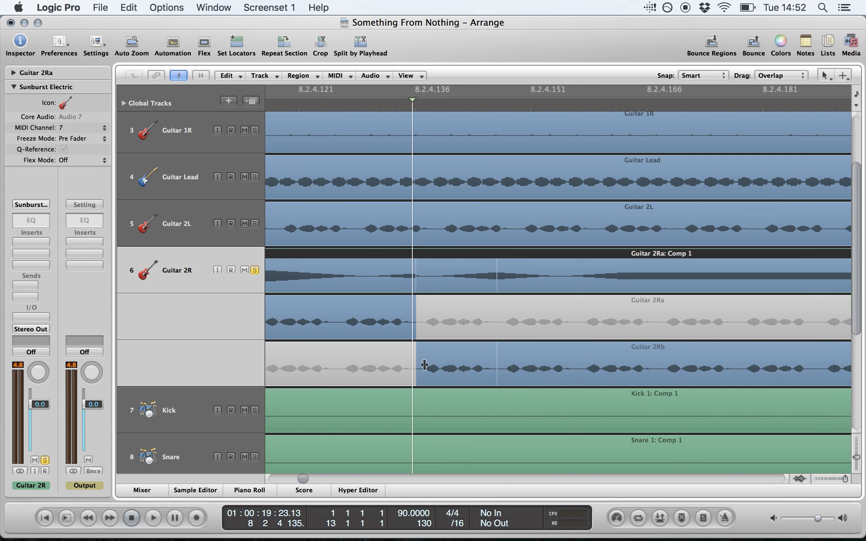
mouse_move(414, 379)
mouse_down()
mouse_move(429, 379)
mouse_move(416, 378)
mouse_up()
click(828, 477)
click(828, 476)
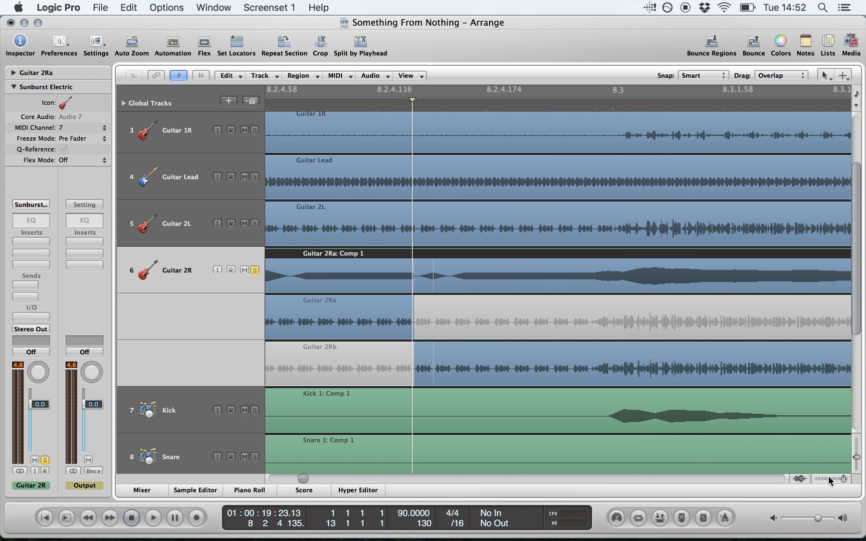
click(828, 477)
drag(412, 376, 436, 374)
drag(413, 333, 270, 335)
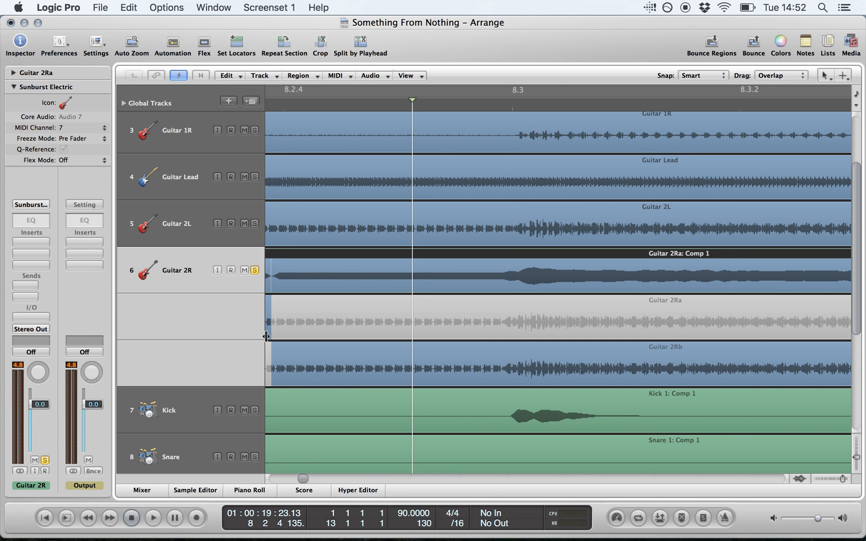
Fine-tune the Guitar 2R take switch point at high zoom to about 8.2.3.227, in the gap between two waveform cycles
scroll(266, 337, left, 3)
scroll(266, 336, left, 1)
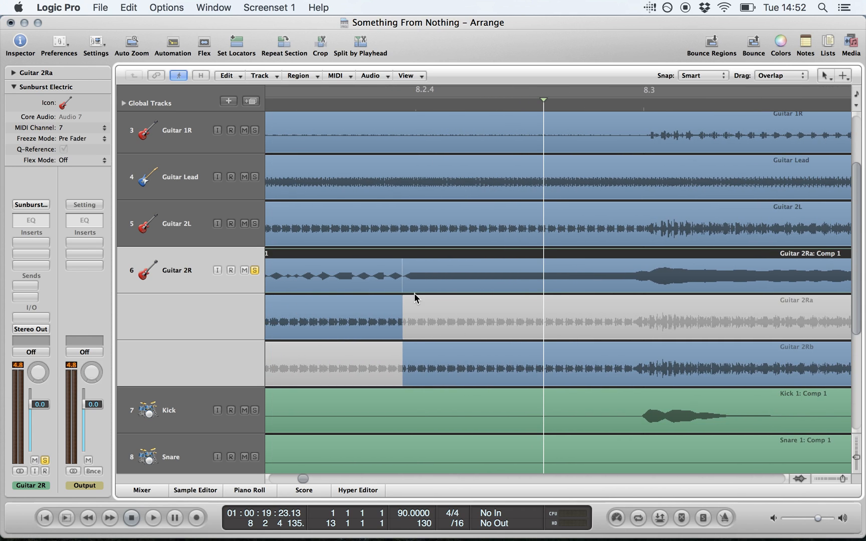
drag(399, 104, 404, 164)
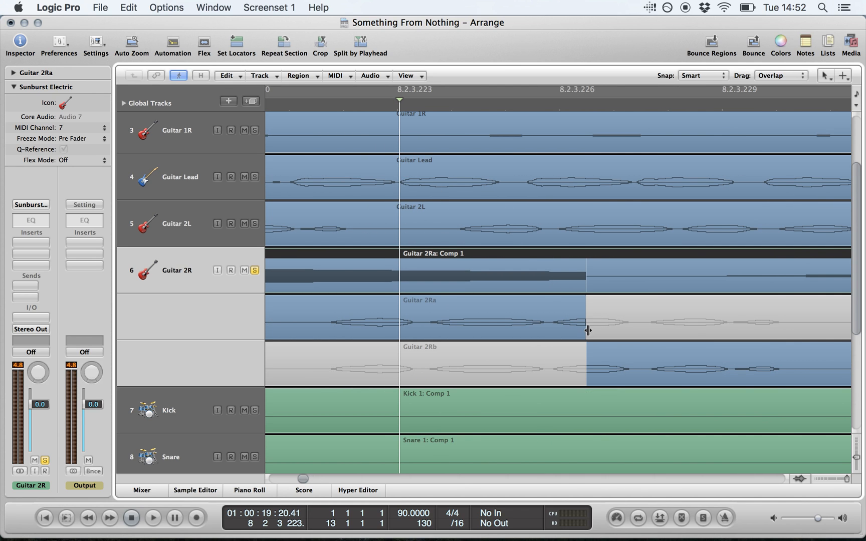
drag(602, 333, 645, 333)
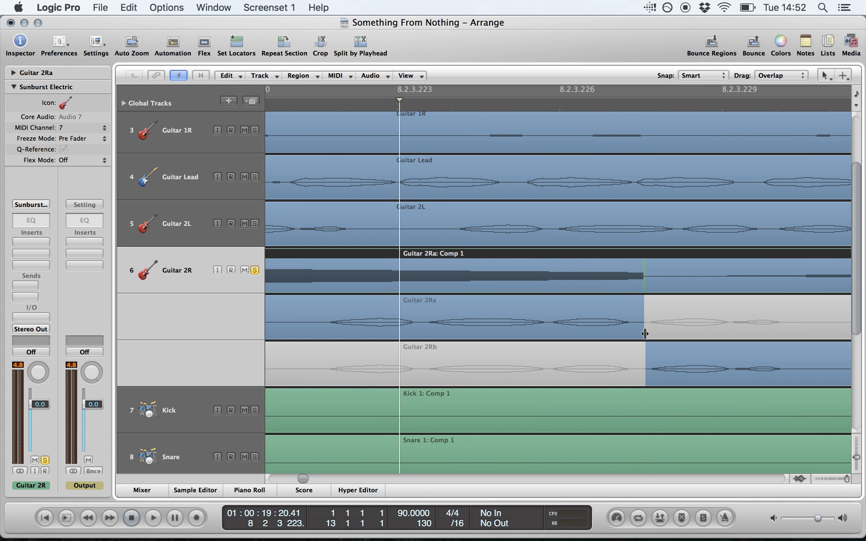
Play the Guitar 2R comp across the take transition, from late in bar 7 to about bar 9
click(827, 476)
click(827, 476)
click(827, 476)
click(827, 476)
click(827, 476)
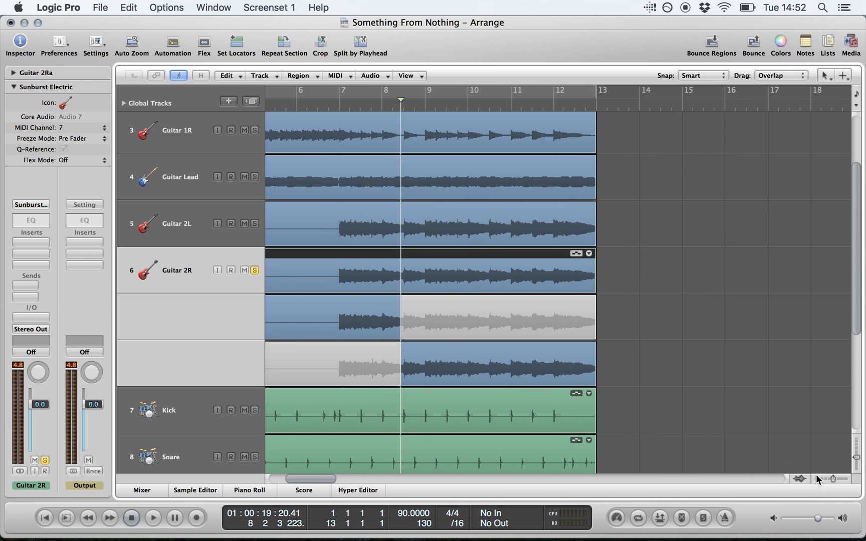
click(377, 106)
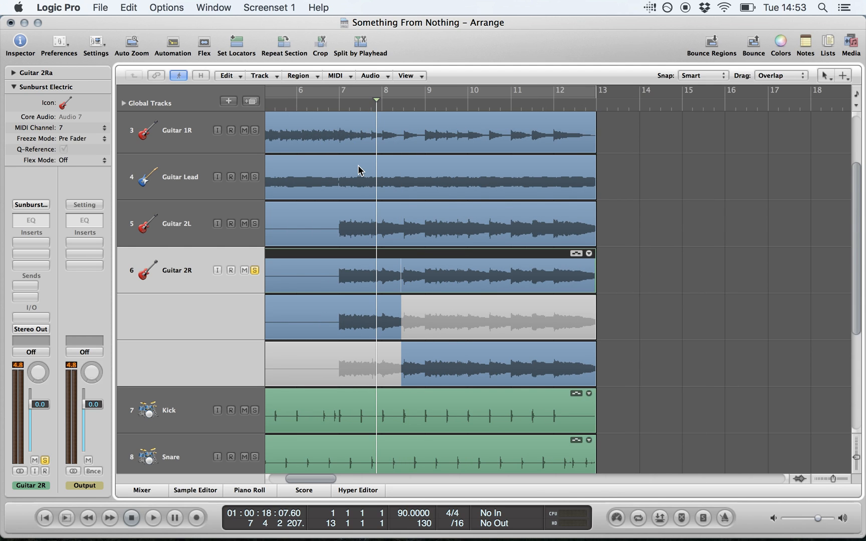
key(space)
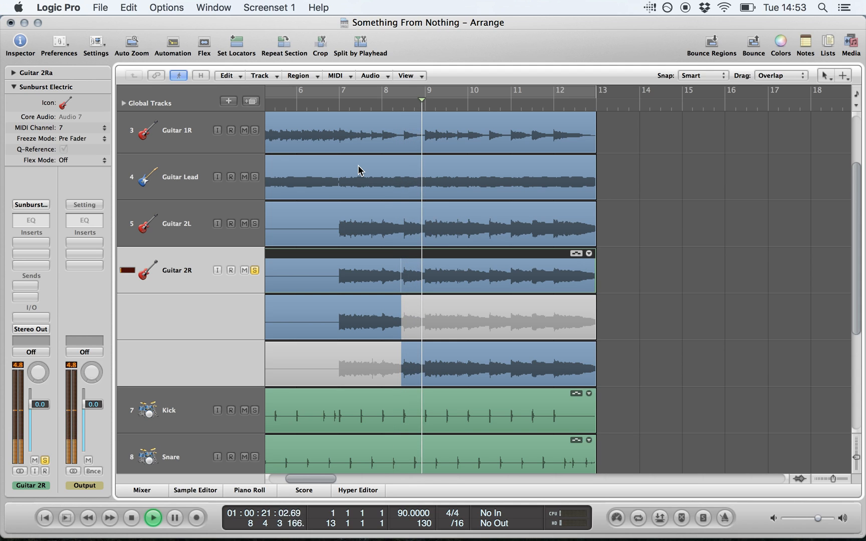
key(space)
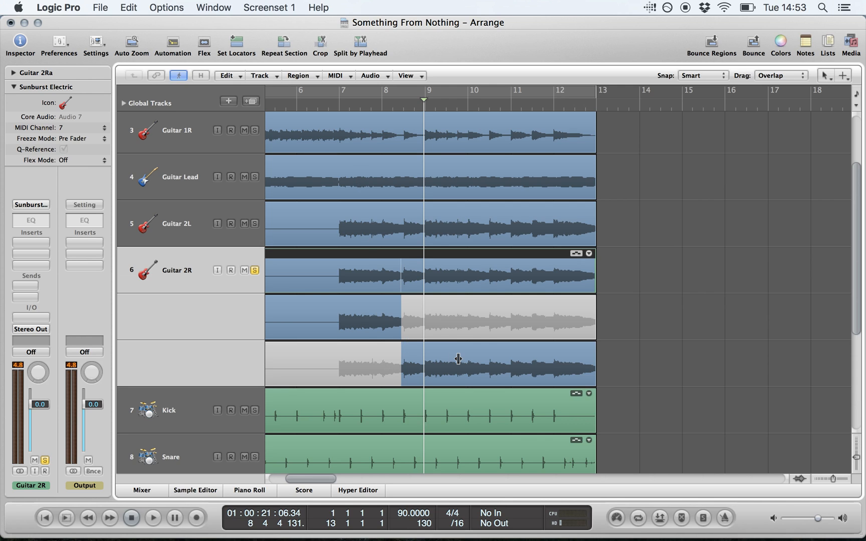
Extend the Guitar 2Ra take to the end of the region so that it fills the whole Guitar 2R comp
key(z)
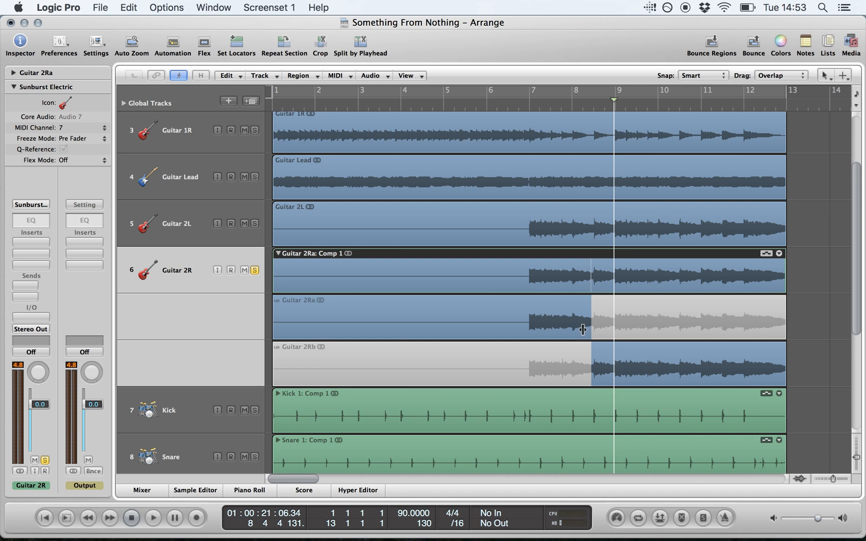
drag(586, 329, 835, 331)
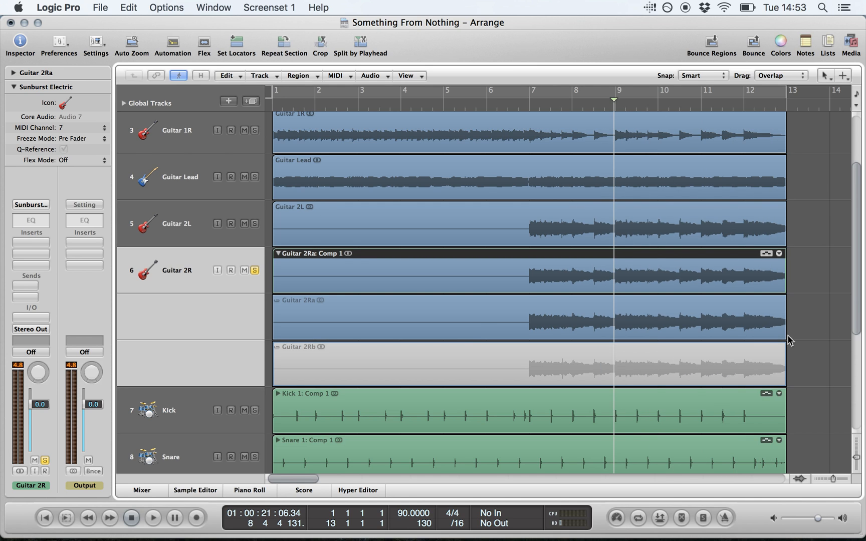
click(823, 474)
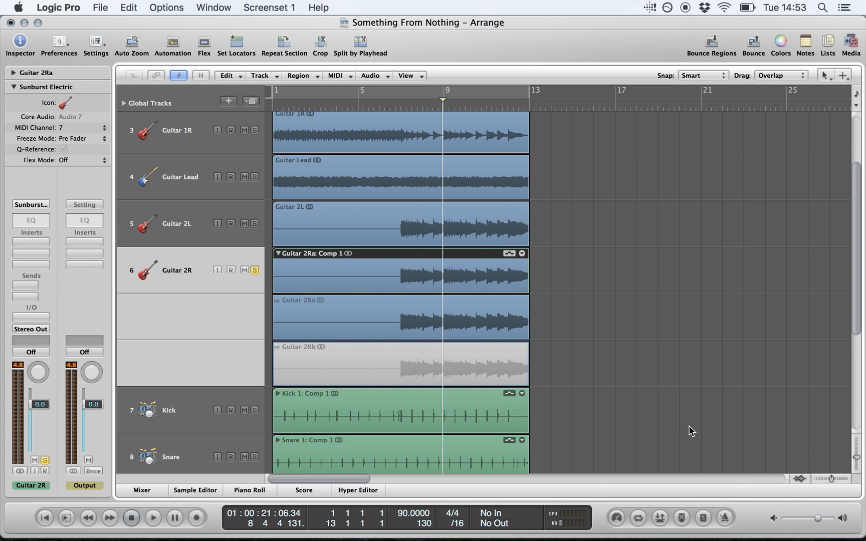
Collapse the Guitar 2R take folder, and flatten and merge its comp into one region
click(277, 254)
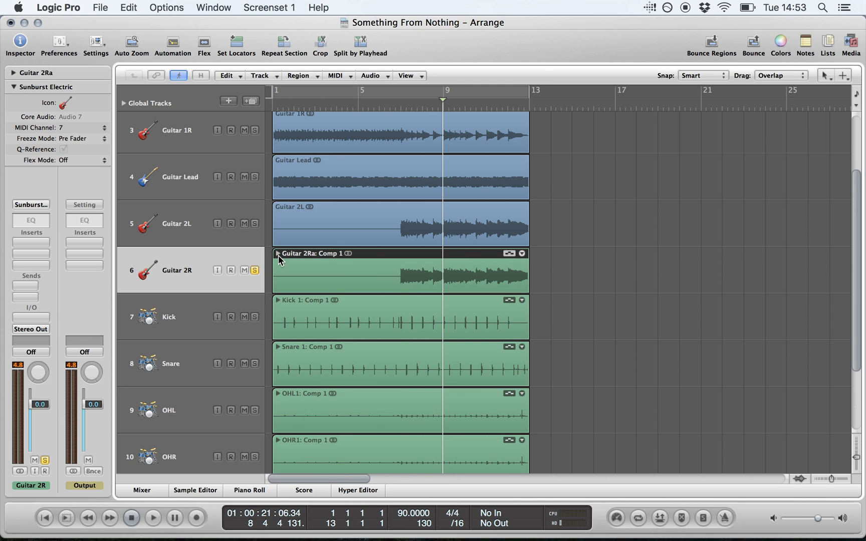
click(522, 254)
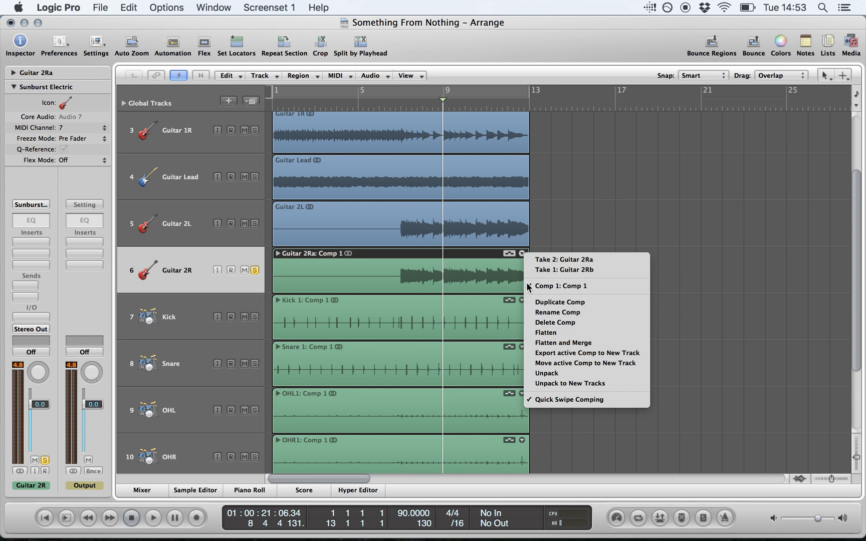
click(563, 344)
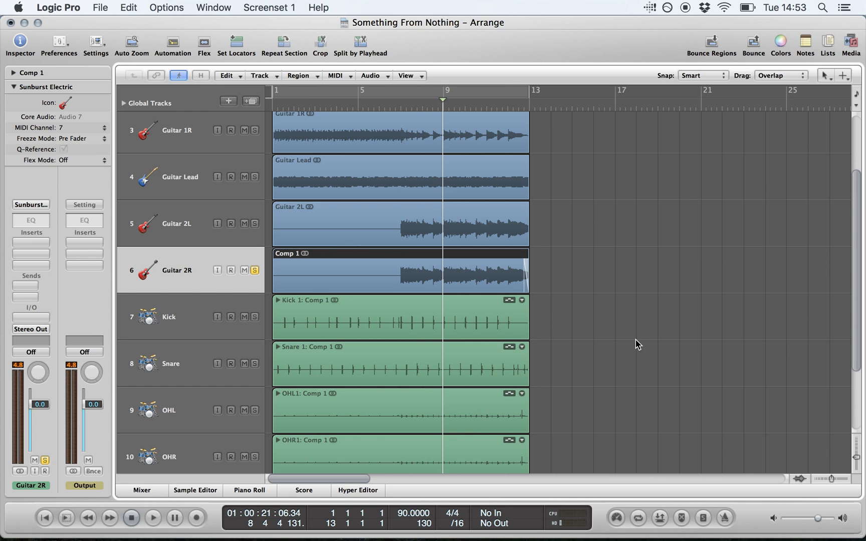
Solo the Kick, Snare, OHL and OHR tracks and take Guitar 2R out of solo
drag(852, 451, 857, 452)
click(824, 478)
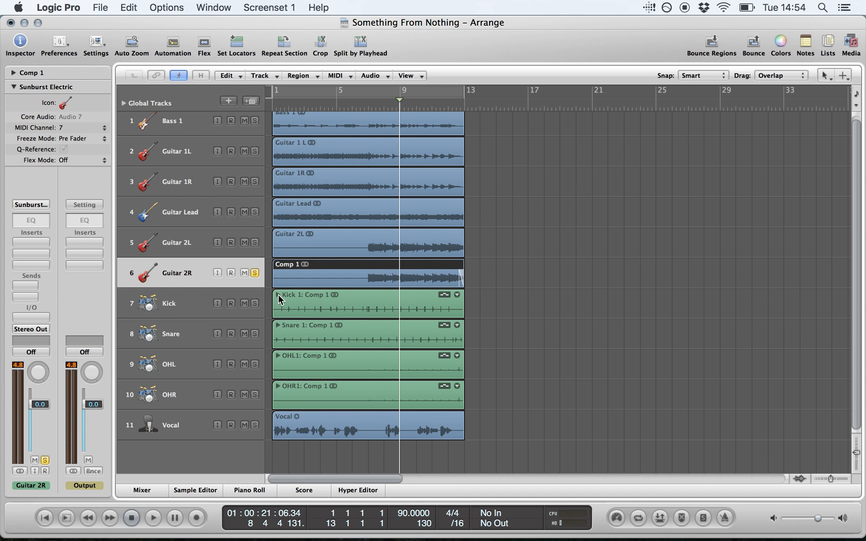
click(178, 309)
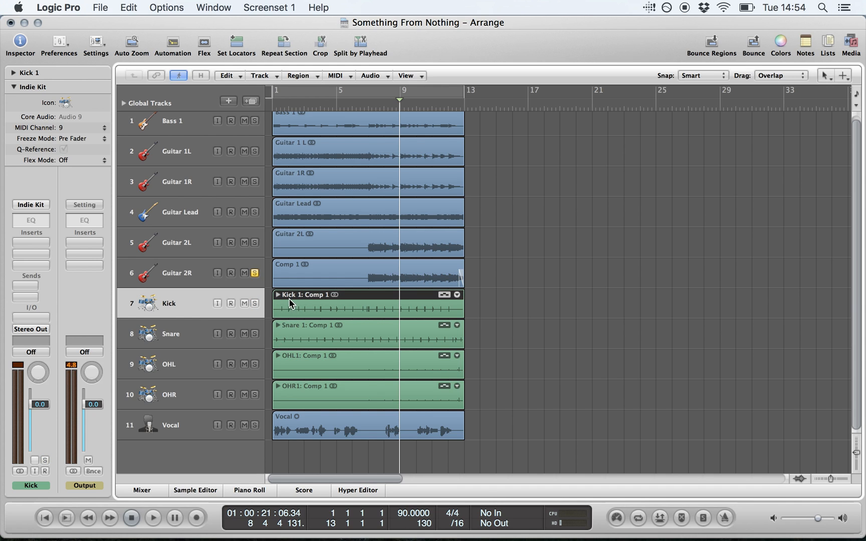
click(255, 303)
click(256, 273)
click(255, 333)
click(254, 364)
click(255, 395)
Play the soloed drum tracks twice from the start of the song to about bar 2
key(Return)
key(space)
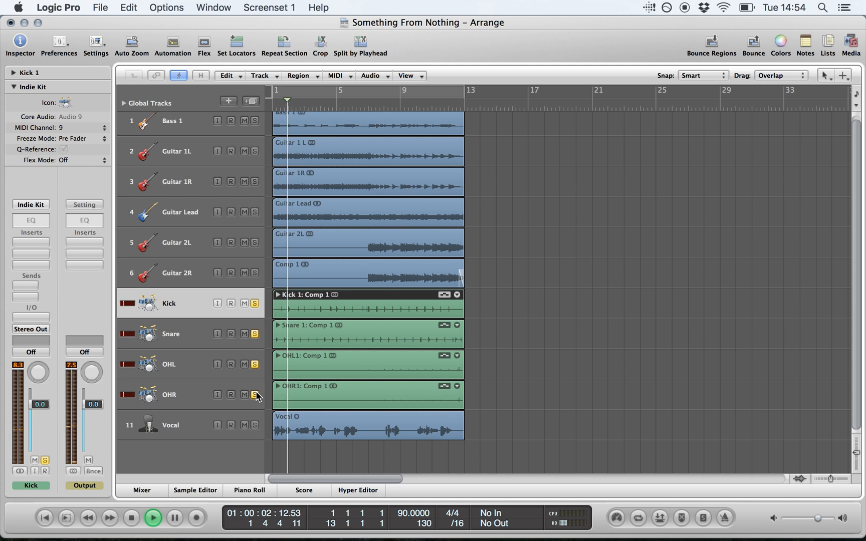
key(space)
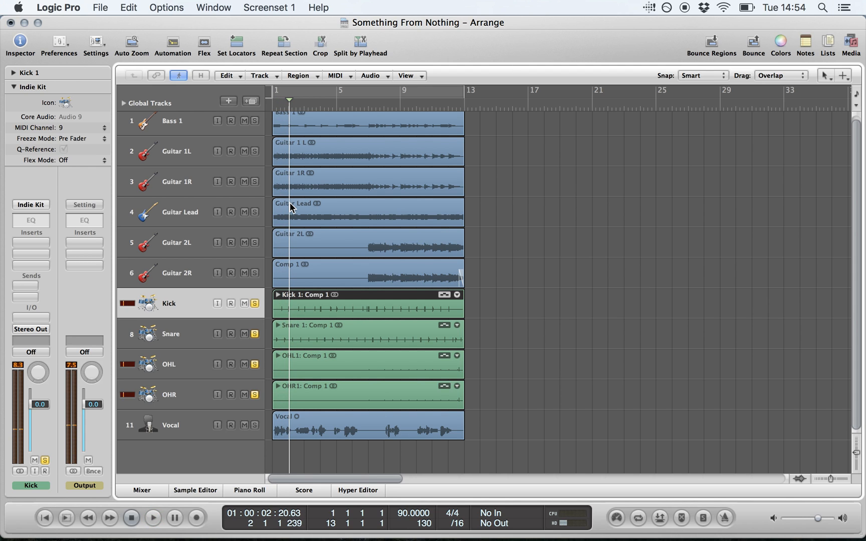
key(Return)
key(space)
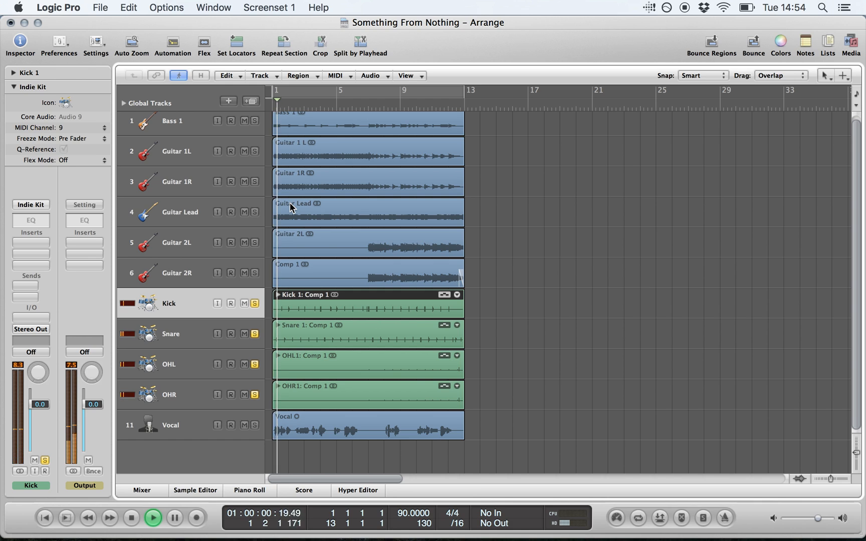
key(space)
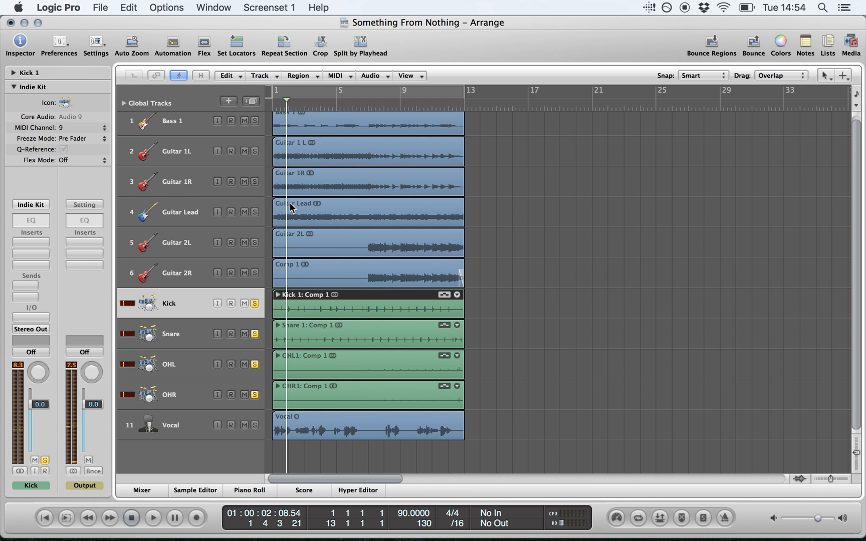
Assign the Kick, Snare, OHL and OHR mixer channels to Group 1 and enable Editing (Selection) for that group
click(151, 491)
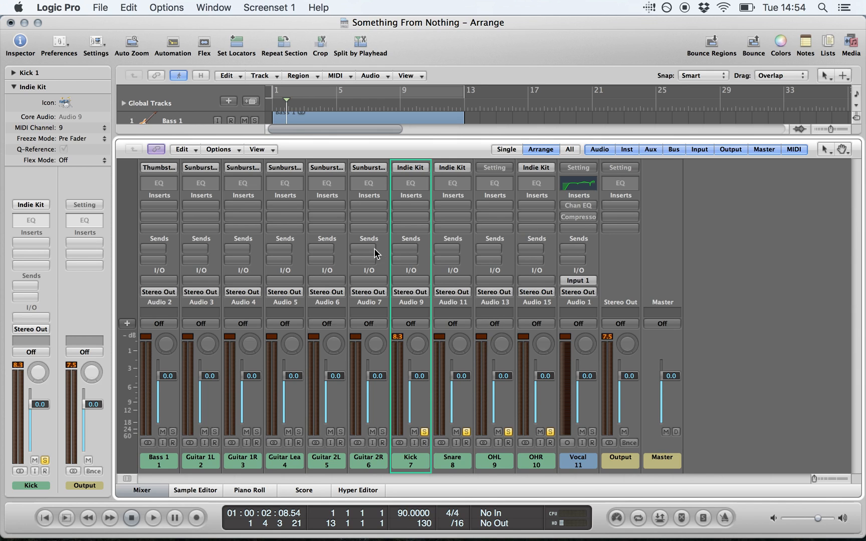
click(414, 301)
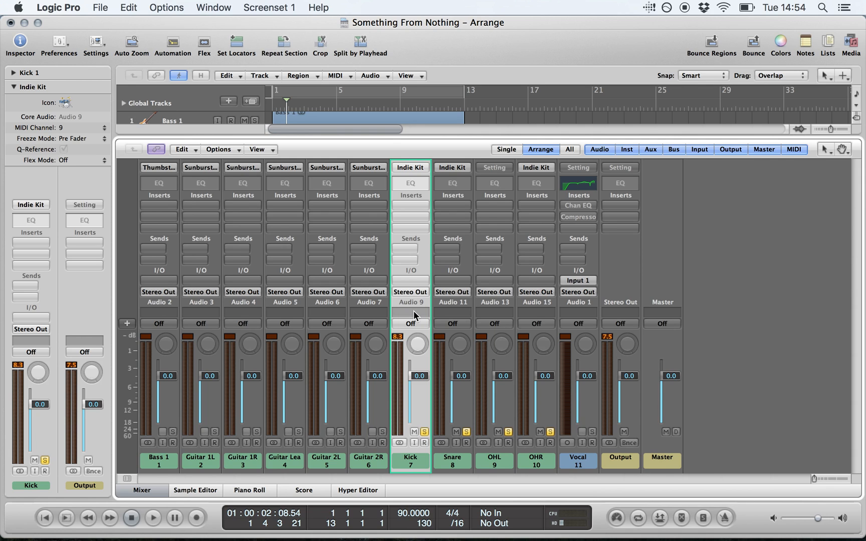
drag(420, 305, 530, 302)
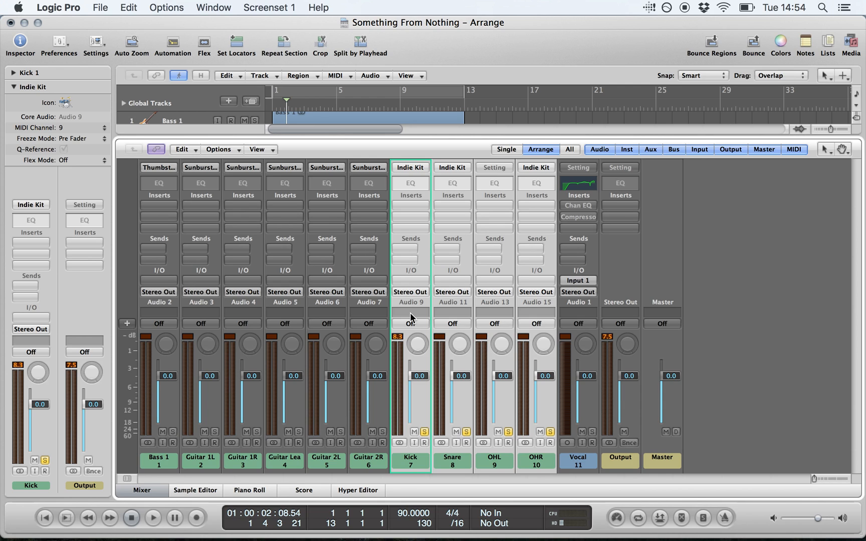
click(410, 312)
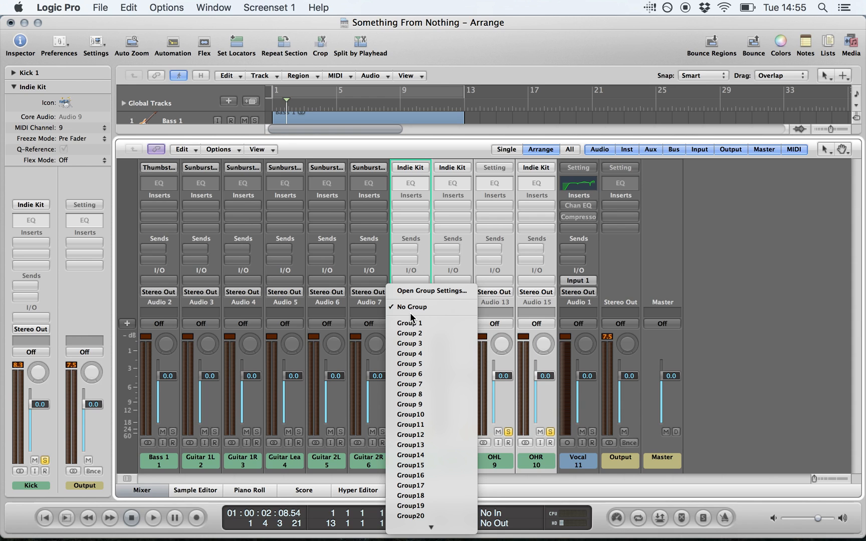
click(417, 323)
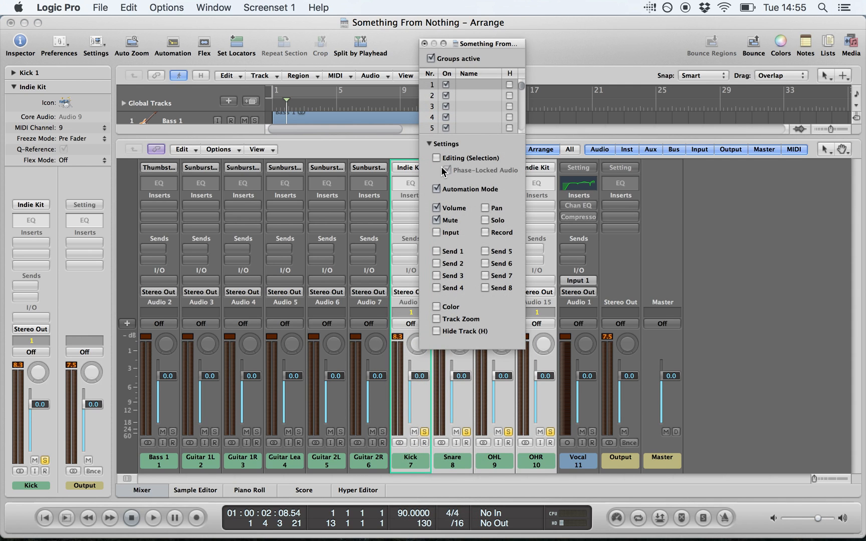
click(437, 159)
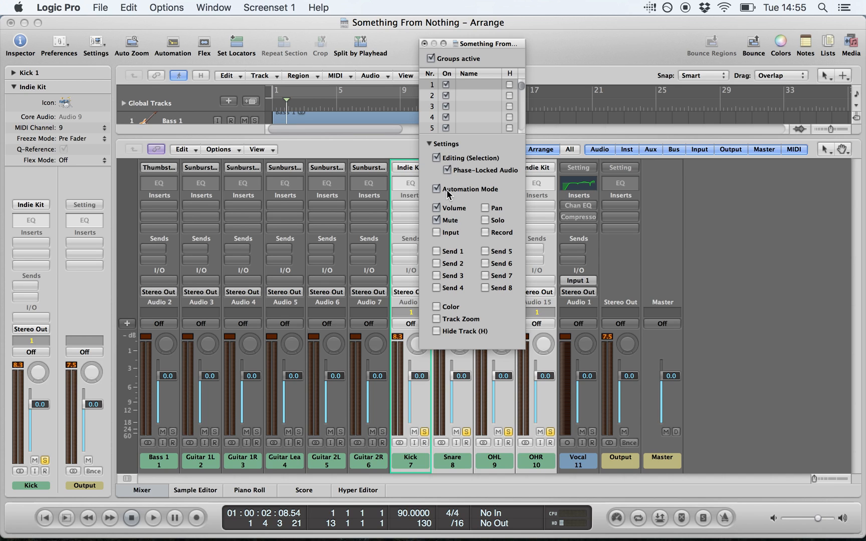
click(140, 494)
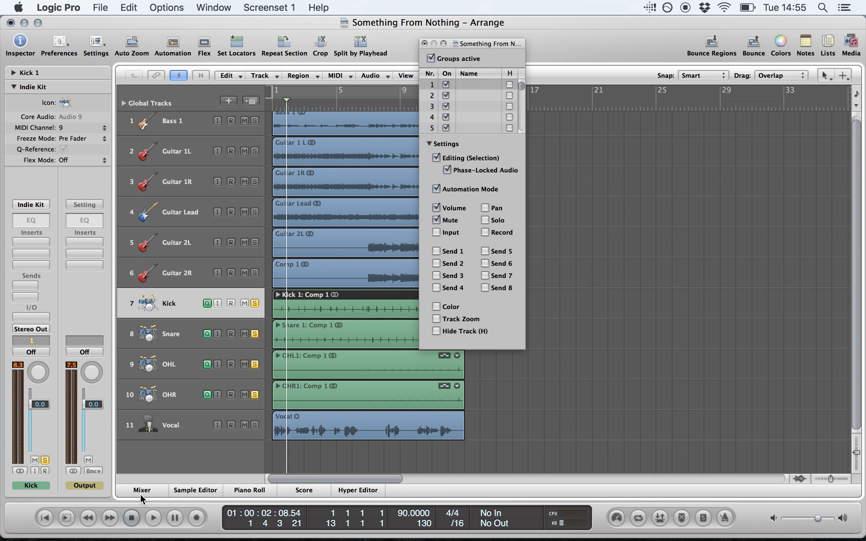
Open the Kick take folder and comp the Kick 1 take from the start to just past the middle of bar 2
click(278, 296)
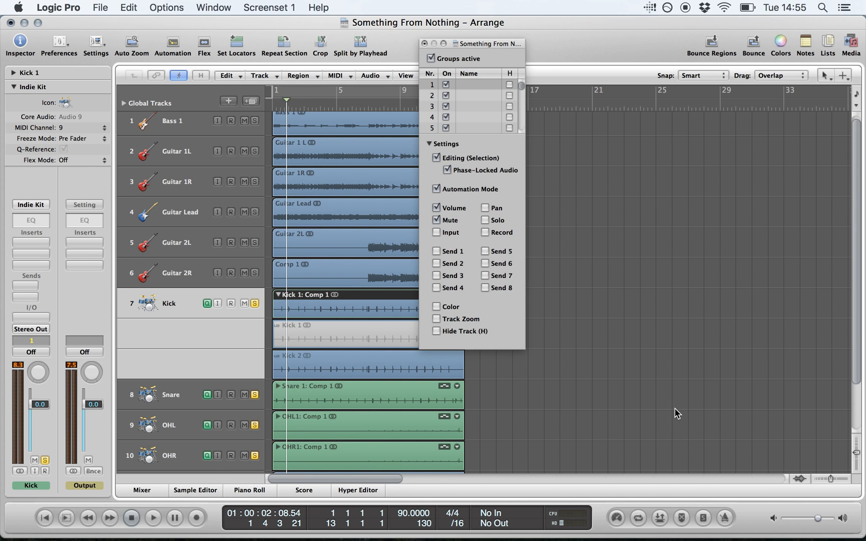
click(833, 478)
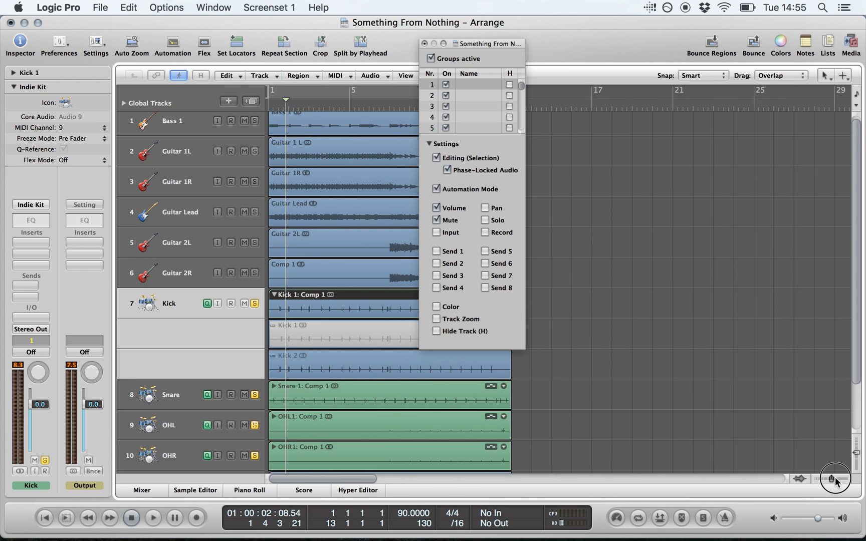
scroll(287, 364, left, 3)
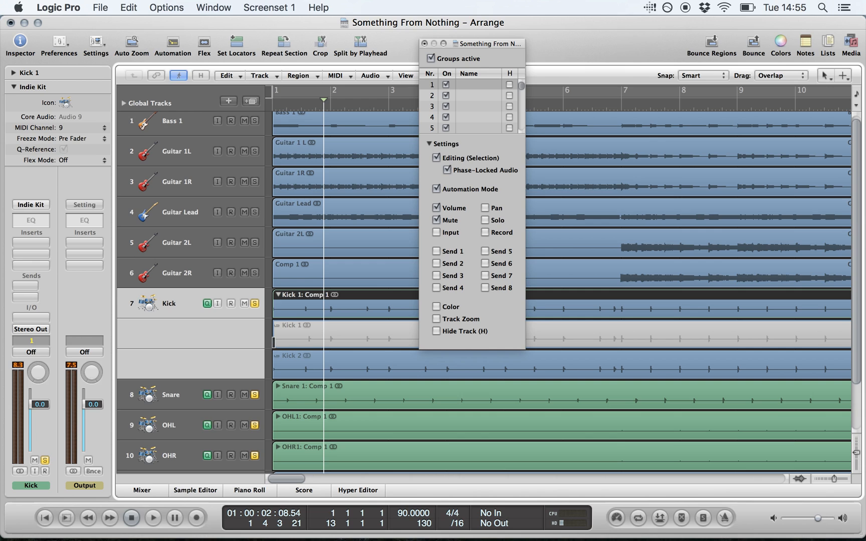
drag(273, 342, 365, 354)
Play the grouped drum comp from the start to about bar 3, across the take switch in bar 2
key(Return)
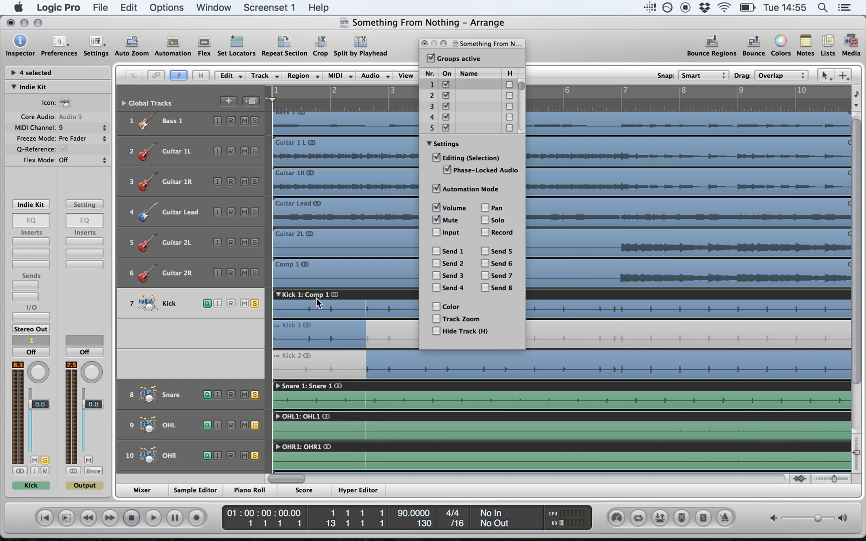
key(space)
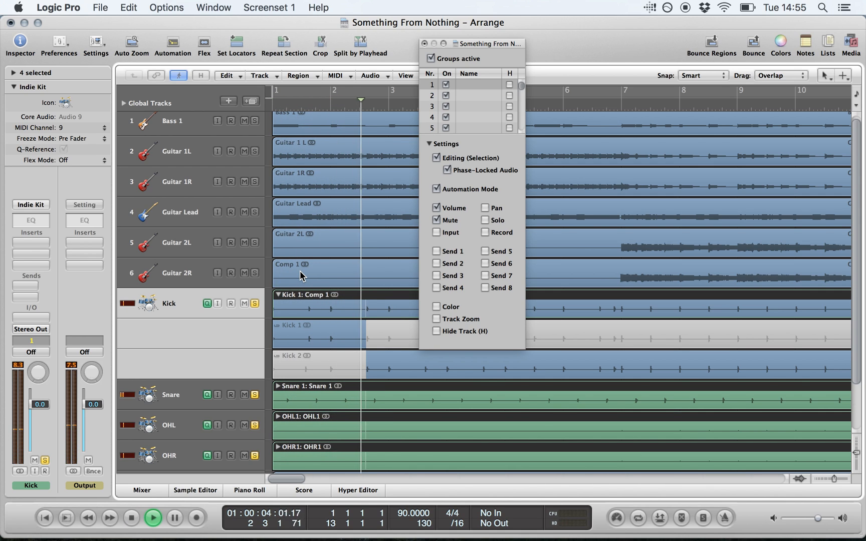
key(space)
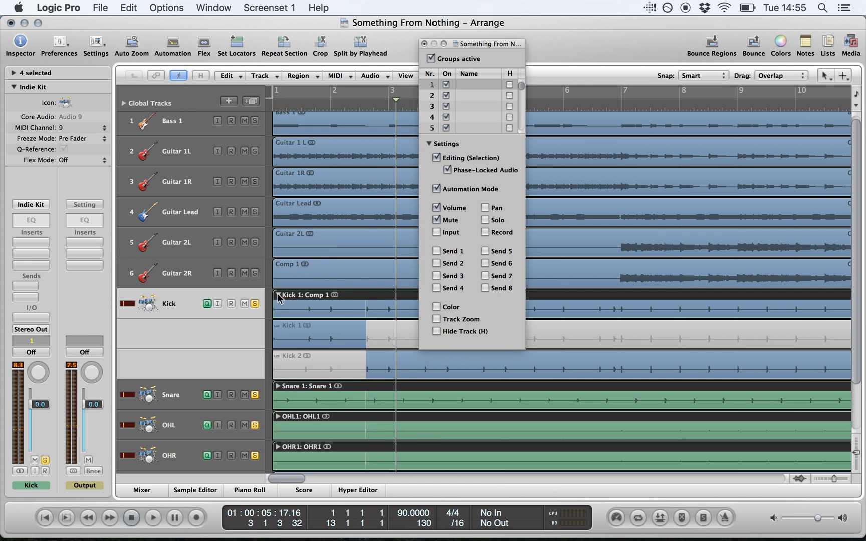
Close the Kick take folder and the group settings, and set the Kick, Snare, OHL and OHR mixer channels to No Group
click(278, 294)
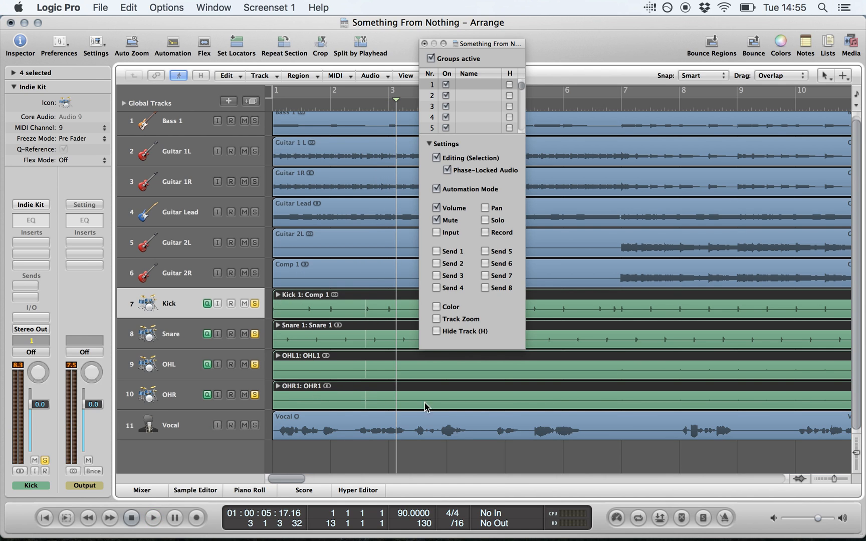
click(822, 478)
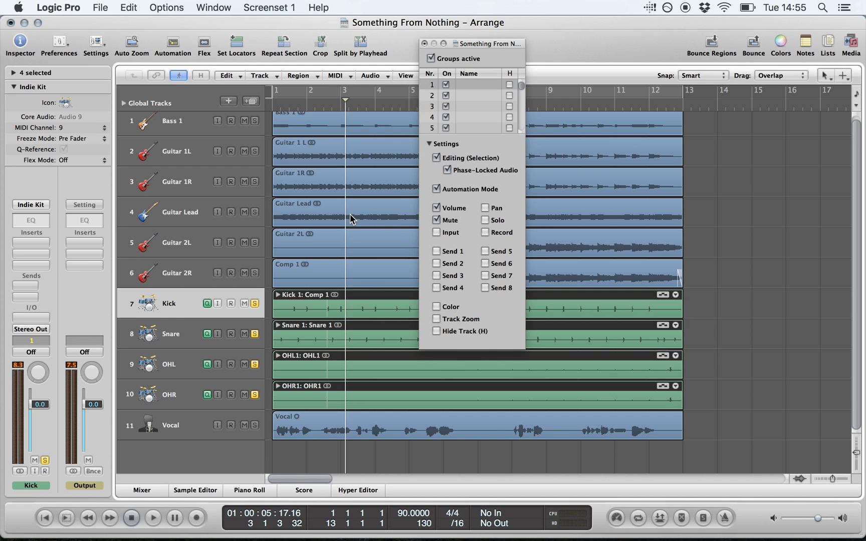
click(425, 44)
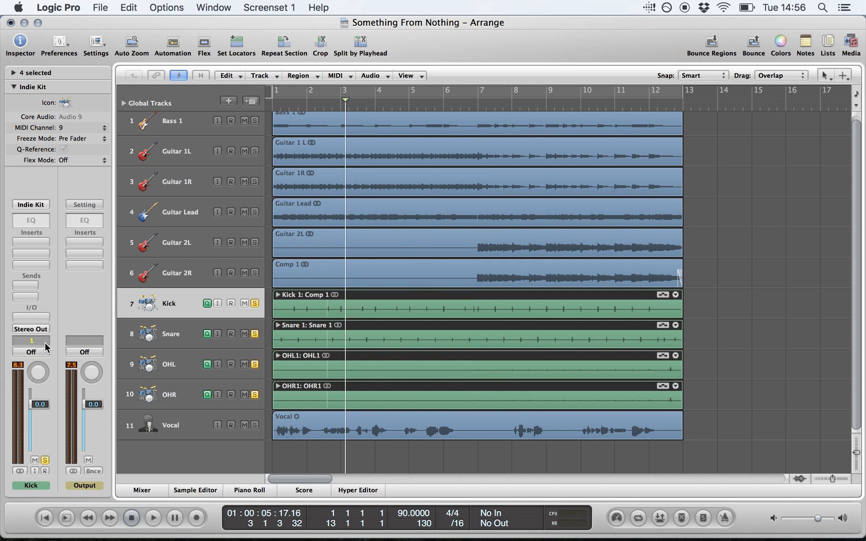
click(145, 491)
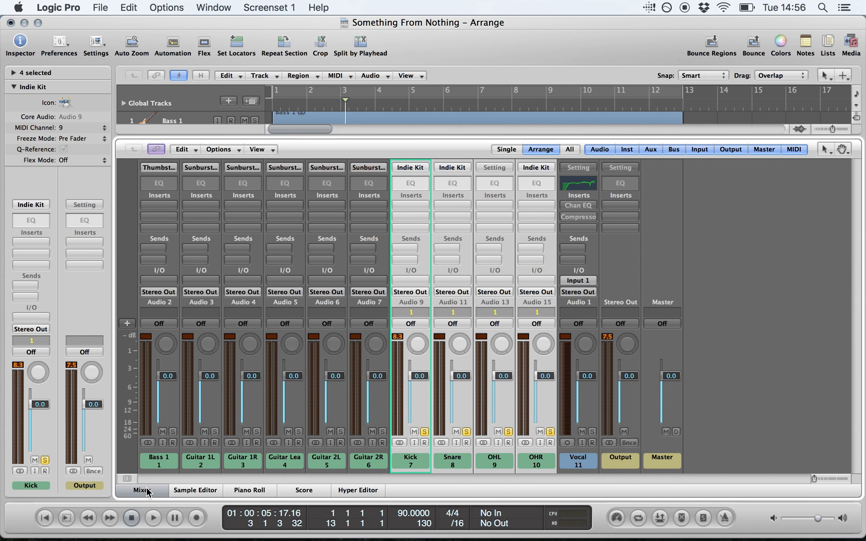
click(422, 315)
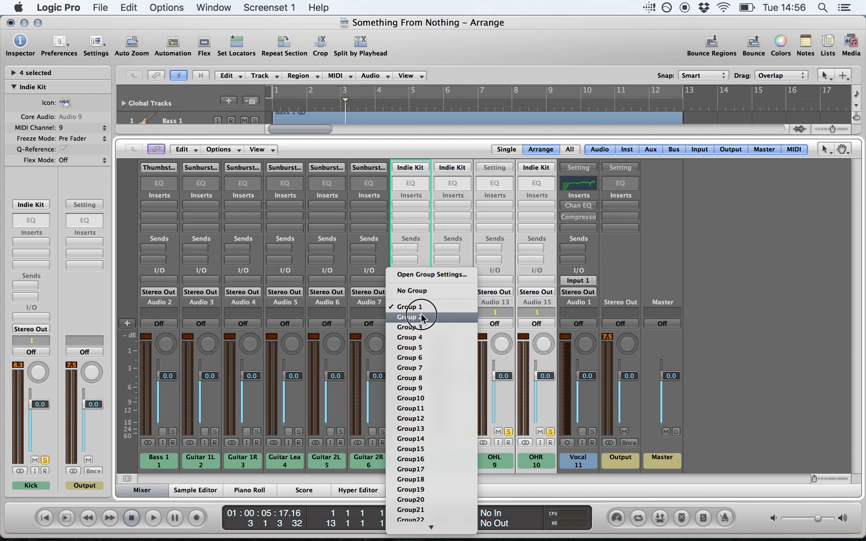
click(412, 291)
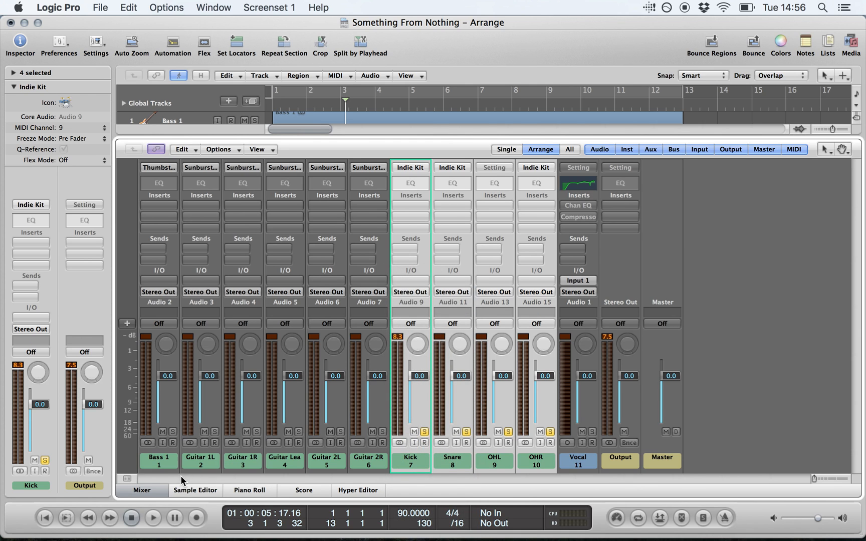
click(155, 493)
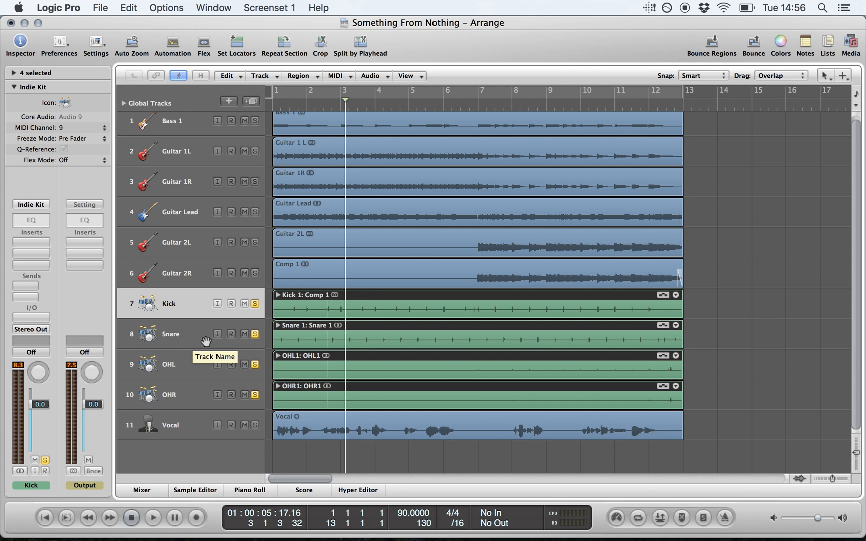
Flatten and merge the comps on the Kick, Snare, OHL and OHR tracks one after another
click(685, 295)
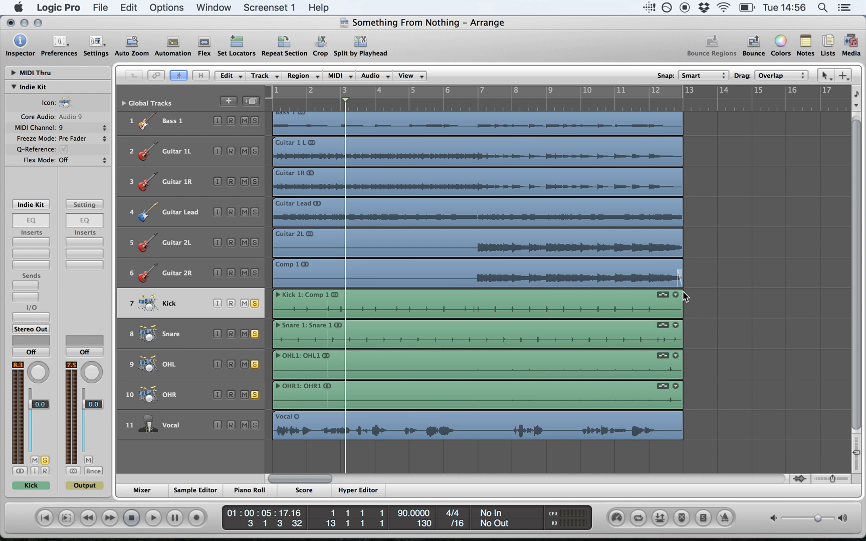
click(676, 295)
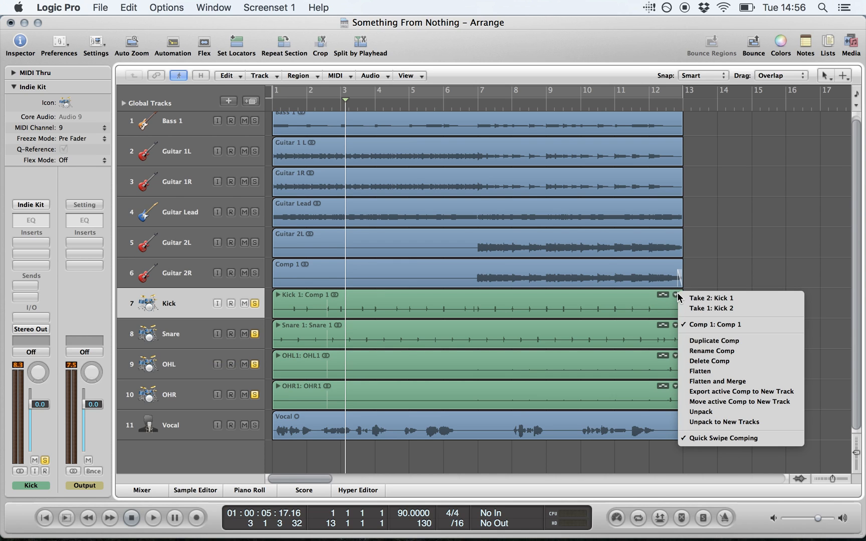
click(719, 382)
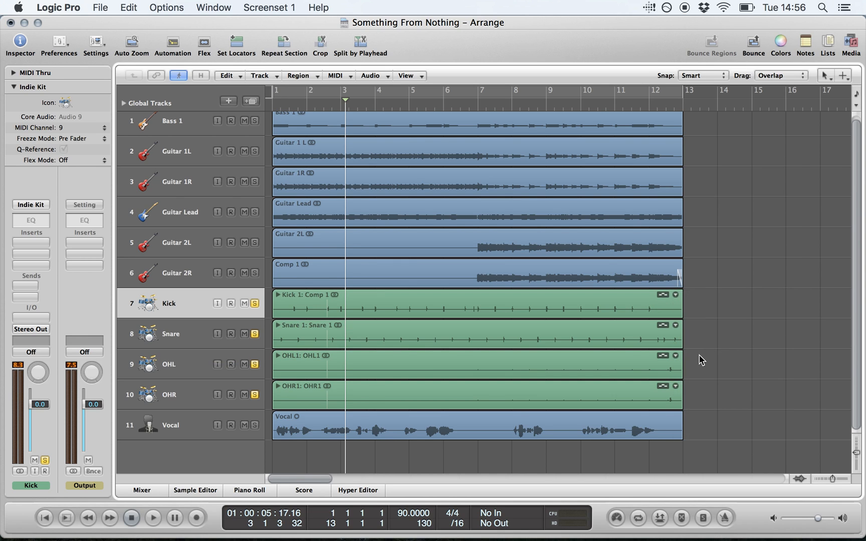
click(676, 325)
click(720, 413)
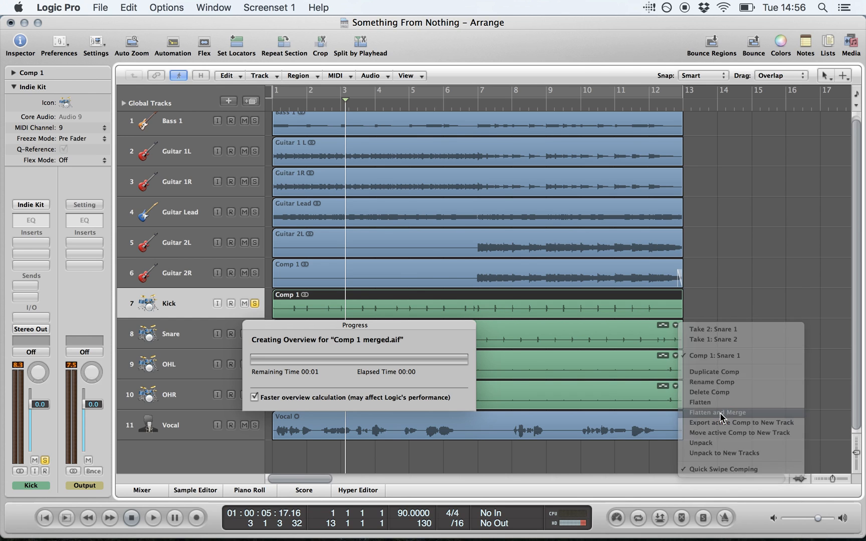
click(676, 355)
click(698, 443)
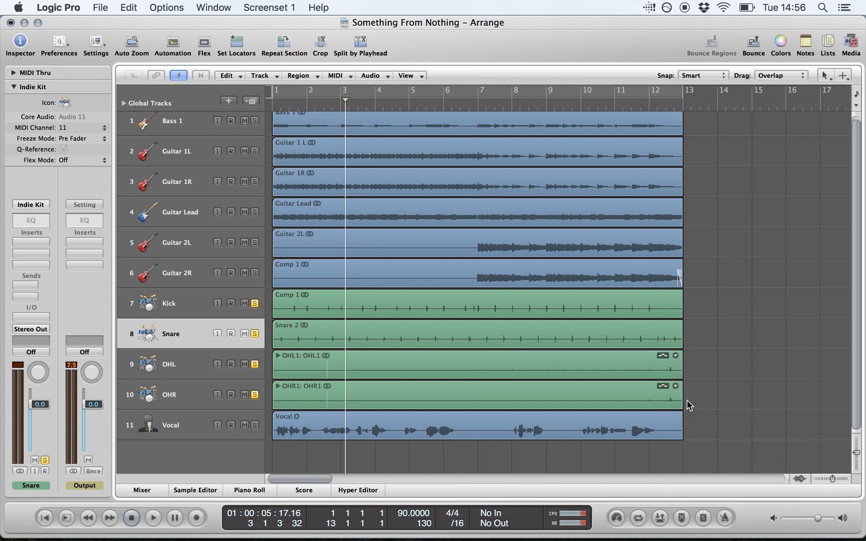
click(675, 386)
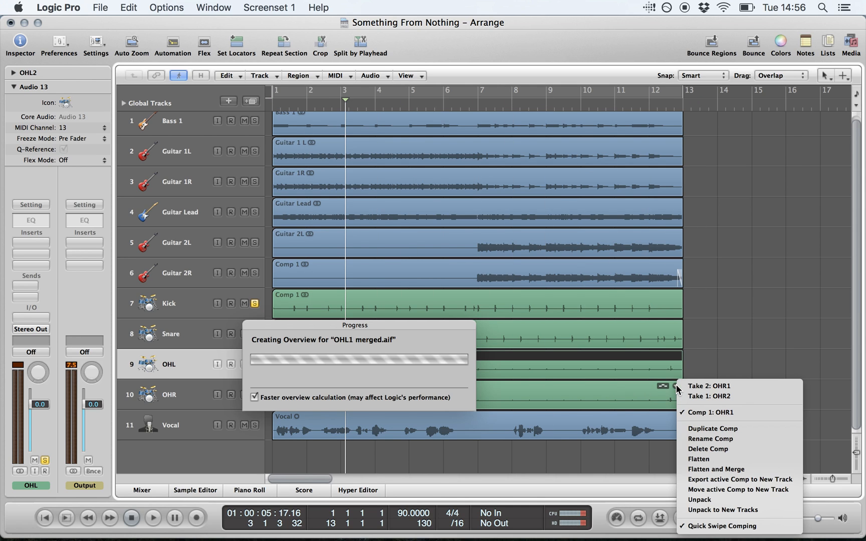
click(711, 469)
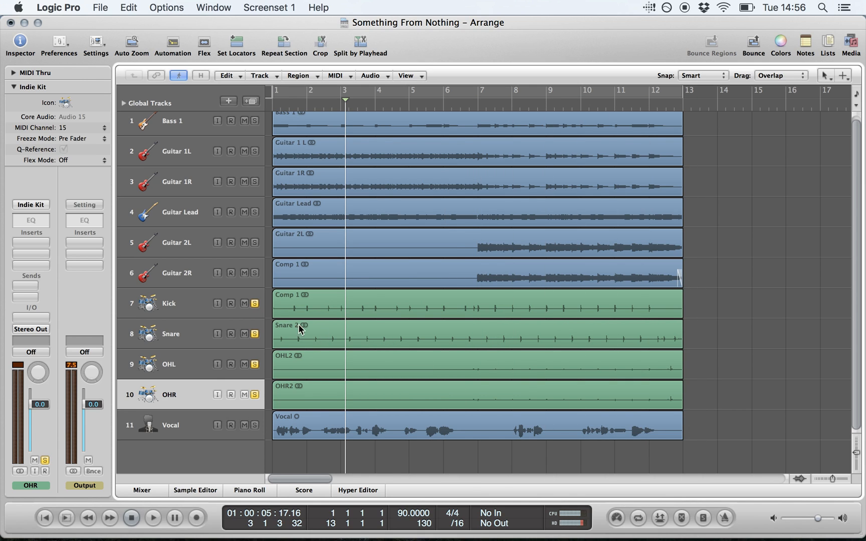
Turn off solo on the Kick, Snare, OHL and OHR tracks
drag(255, 304, 249, 373)
click(255, 395)
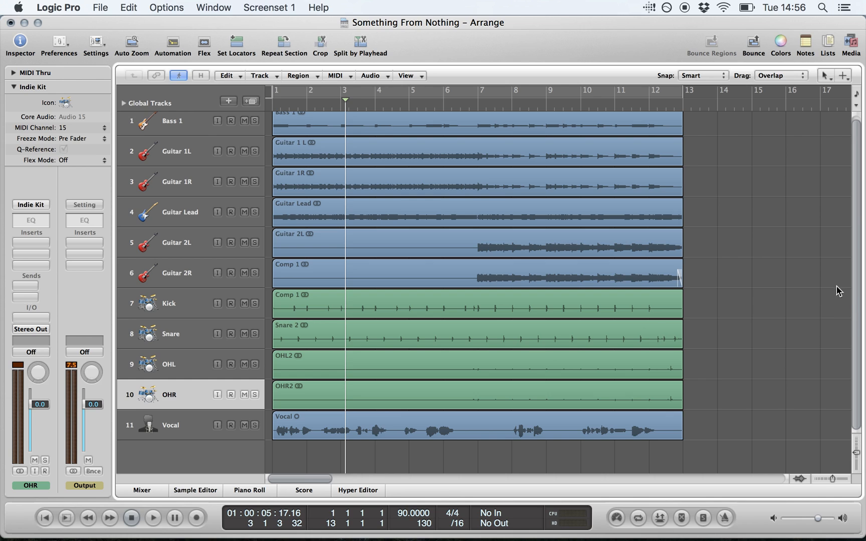
scroll(857, 301, up, 1)
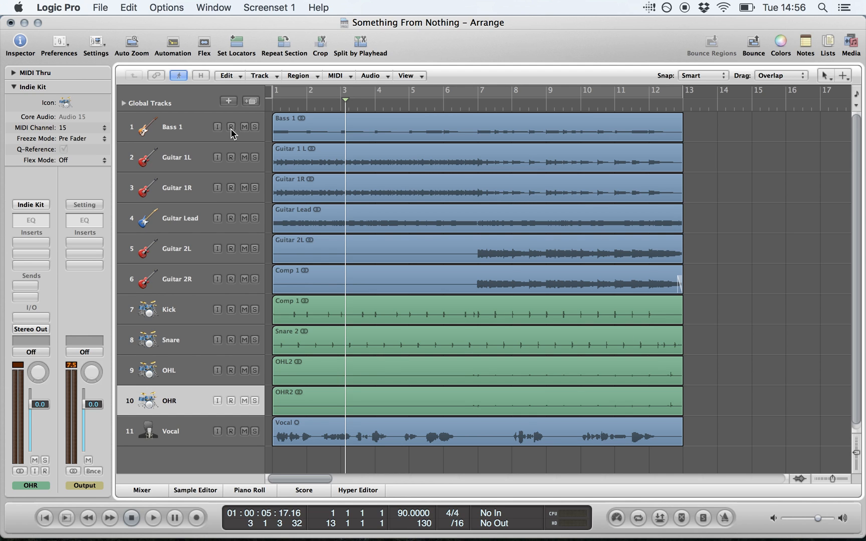
In the mixer, lower the faders of all eleven channels from Bass 1 to Vocal together to -10.0 dB
click(188, 128)
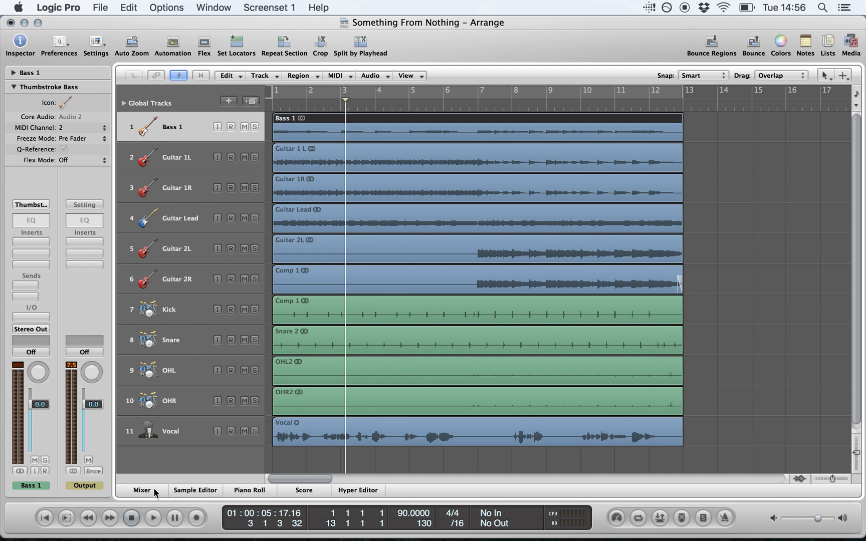
click(143, 490)
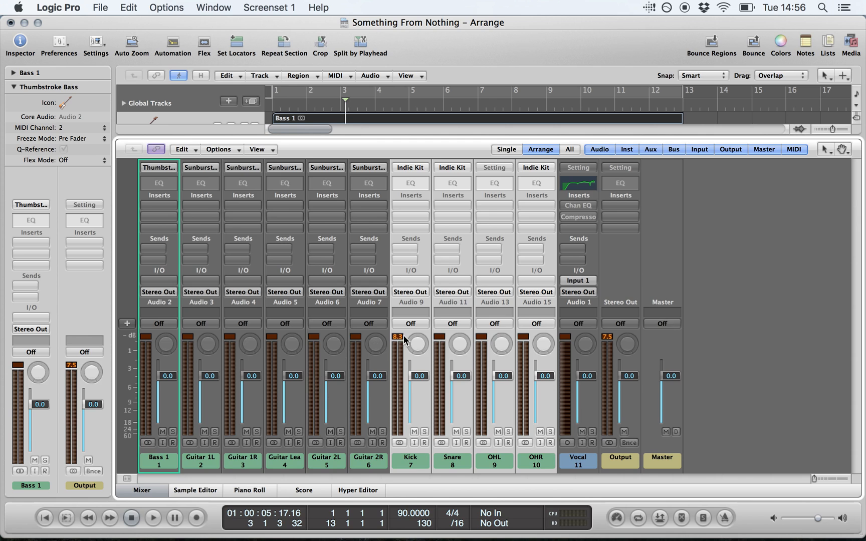
drag(166, 304, 568, 304)
drag(585, 380, 588, 433)
click(727, 411)
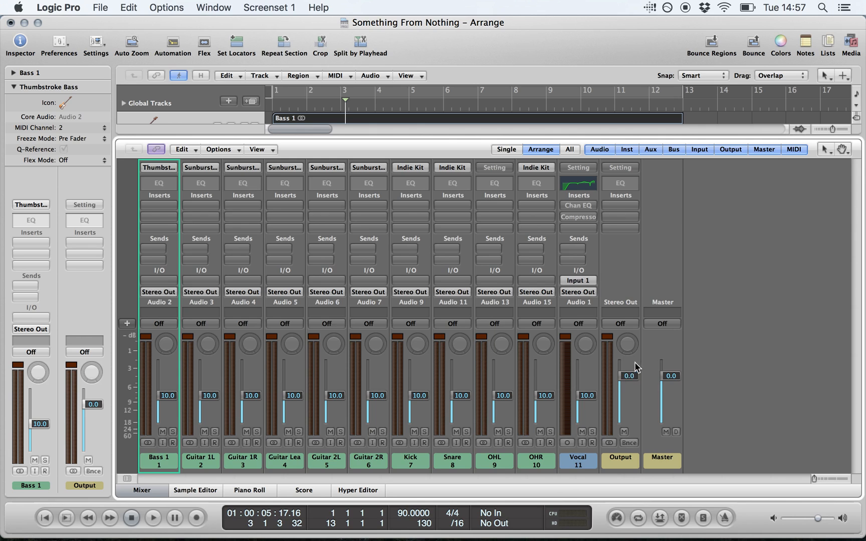
Play the full mix from the start of the song to about the end of bar 4 and raise the listening volume
key(Return)
key(space)
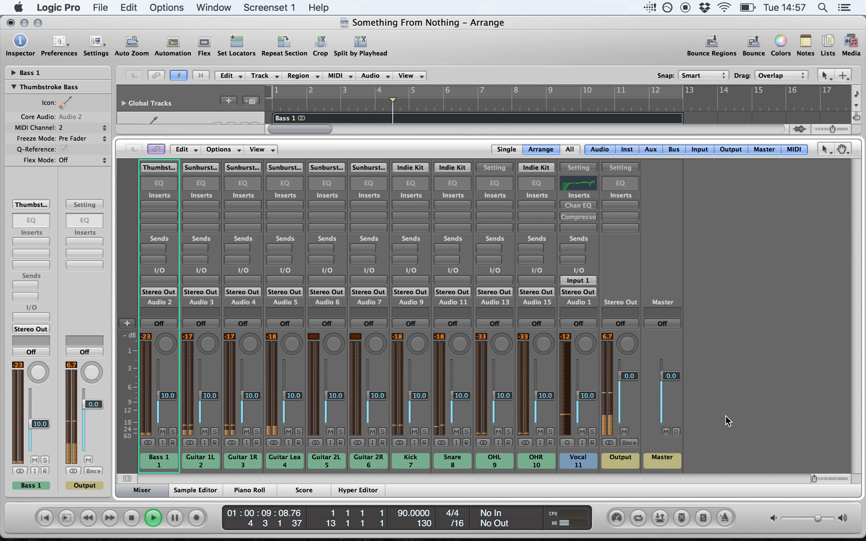
key(space)
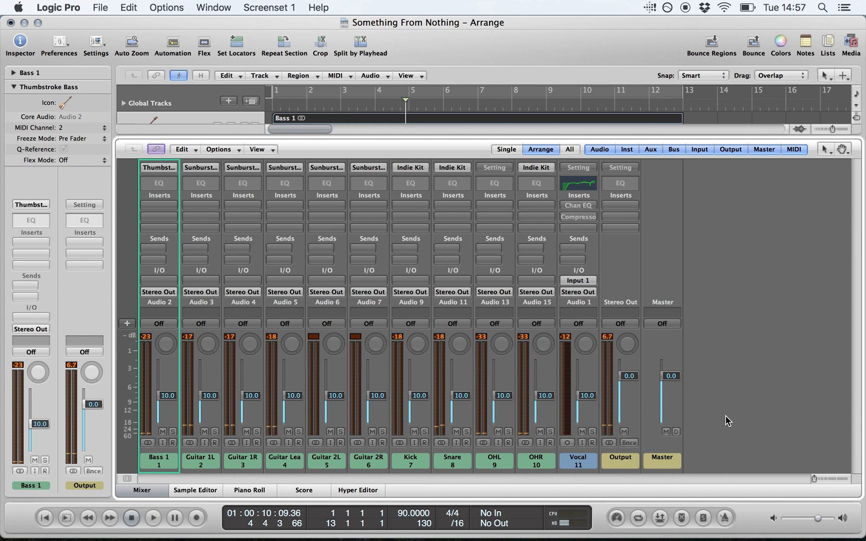
key(XF86AudioRaiseVolume)
Solo the Kick, Snare, OHL and OHR channels together with the Vocal and play them to about bar 4
click(424, 432)
click(466, 431)
click(508, 431)
click(551, 432)
key(space)
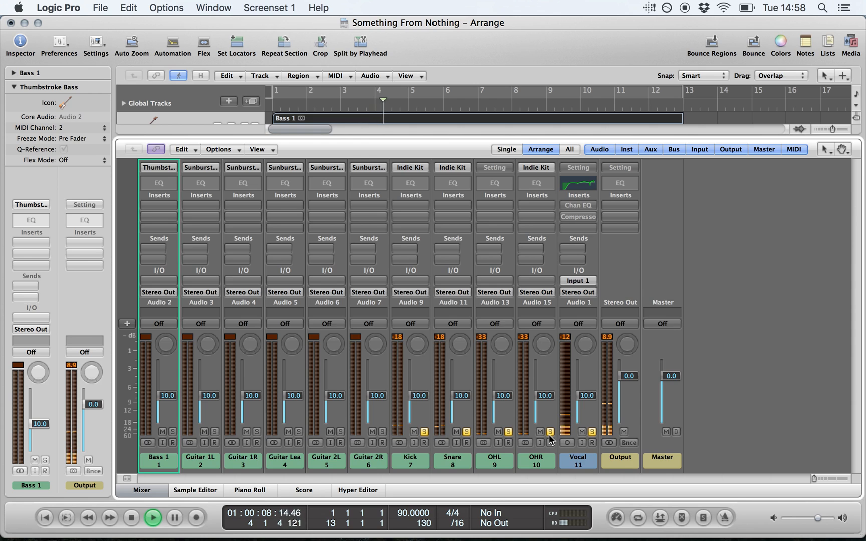
key(space)
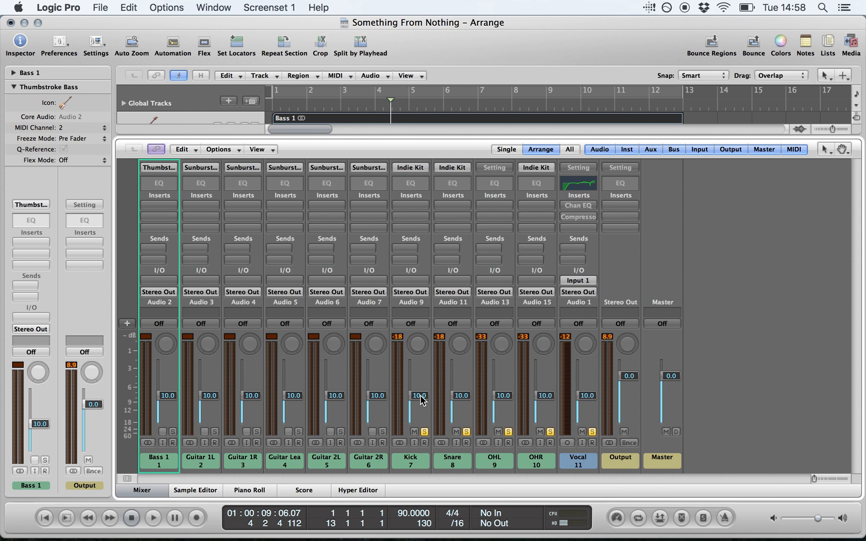
Raise the four drum channel faders together to -8.0 dB, audition them with the vocal to about bar 6, and return to the start
drag(423, 392, 423, 392)
drag(421, 302, 550, 311)
drag(547, 396, 547, 392)
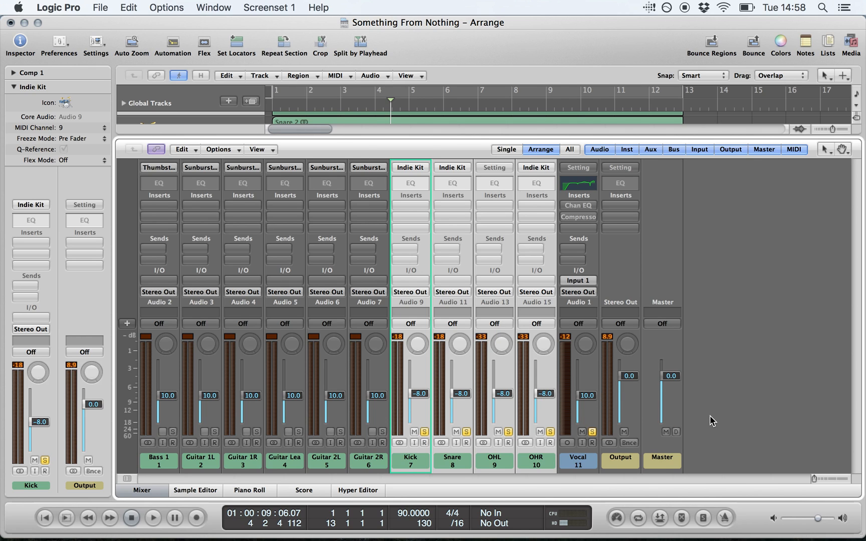
key(space)
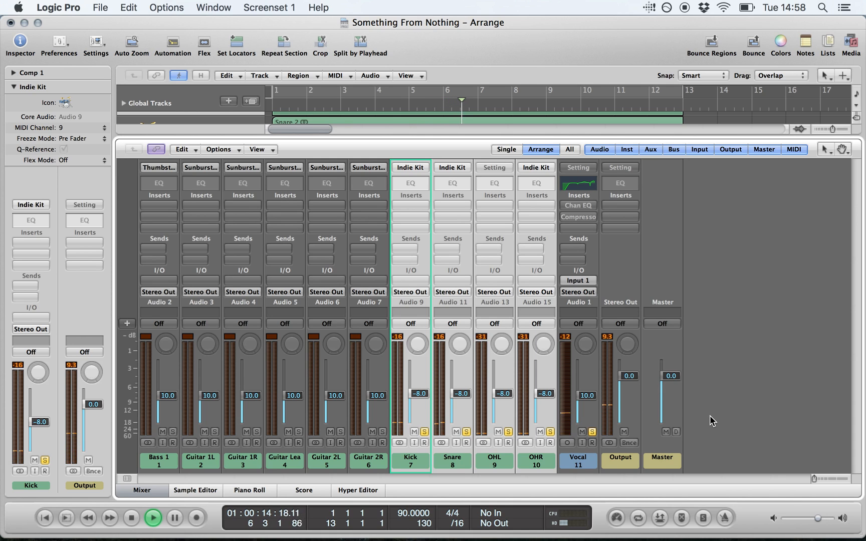
key(space)
key(Return)
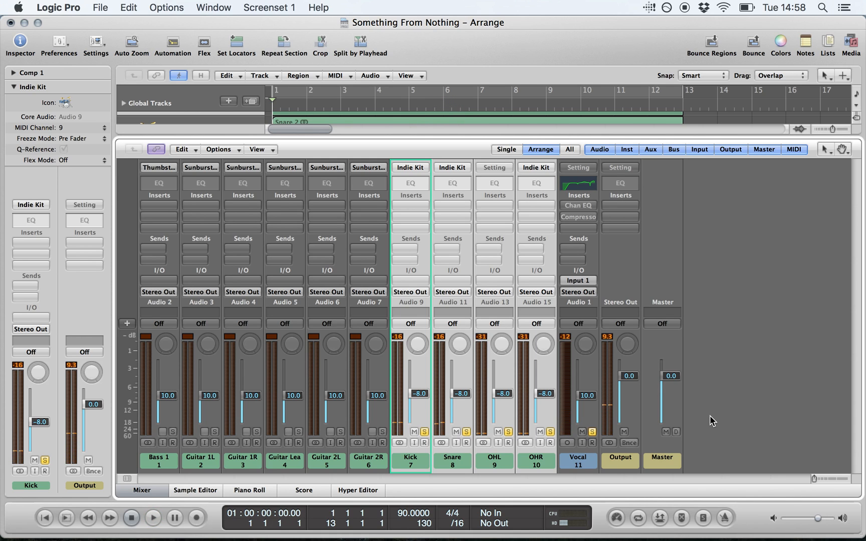
Deselect the drum channels, solo Bass 1 as well, and play the bass, drums and vocal from the start to about bar 4
click(736, 412)
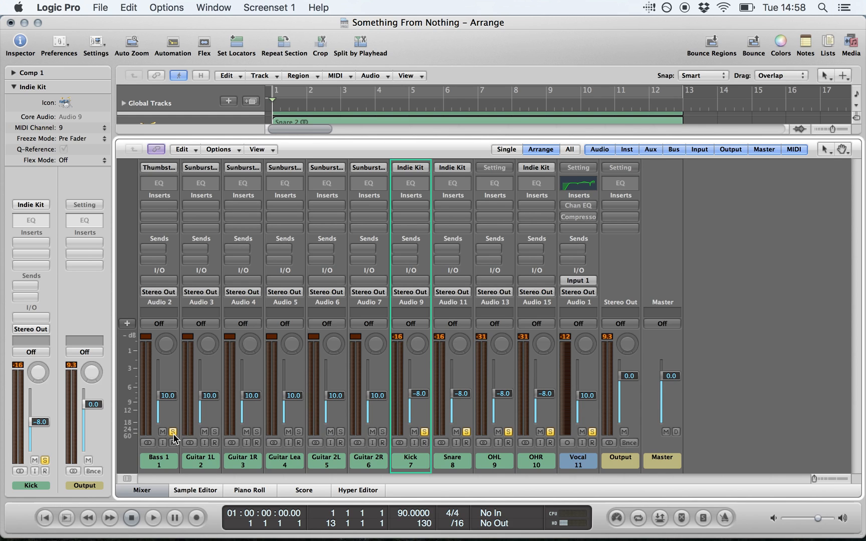
key(space)
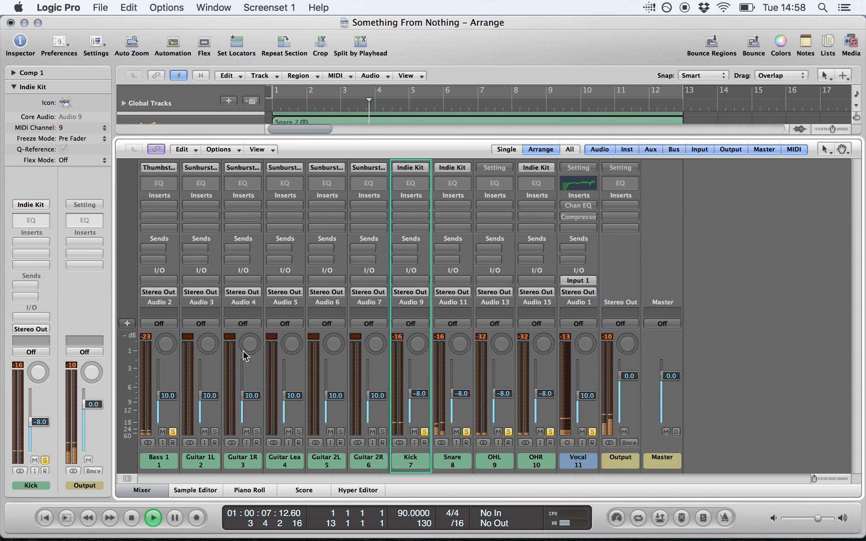
key(space)
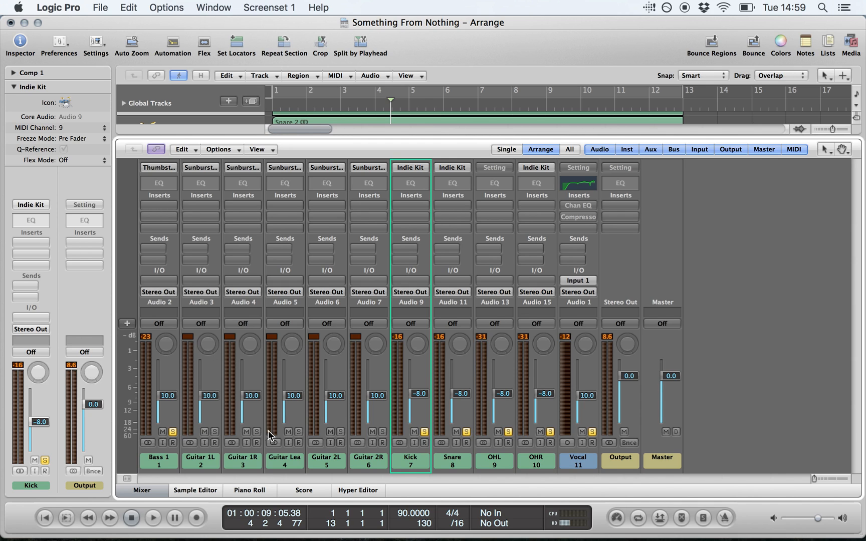
Solo Guitar Lead too, set its fader to -18.5 dB during playback from the start, and return to the start
click(299, 432)
key(Return)
key(space)
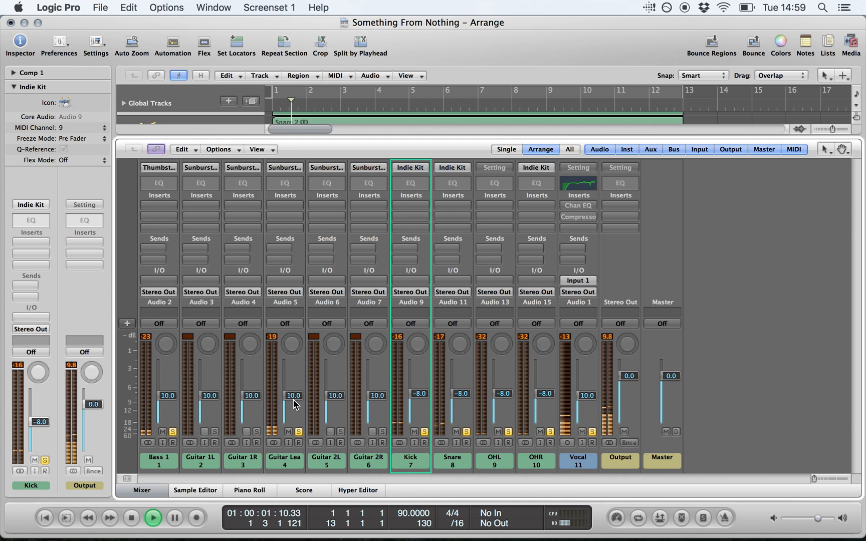
mouse_move(295, 405)
mouse_down()
mouse_move(300, 424)
mouse_move(295, 410)
mouse_up()
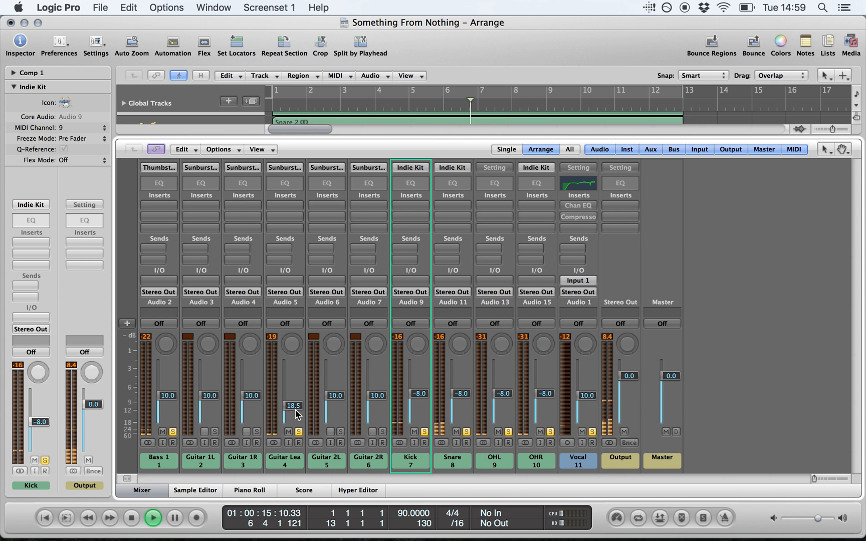
key(space)
key(Return)
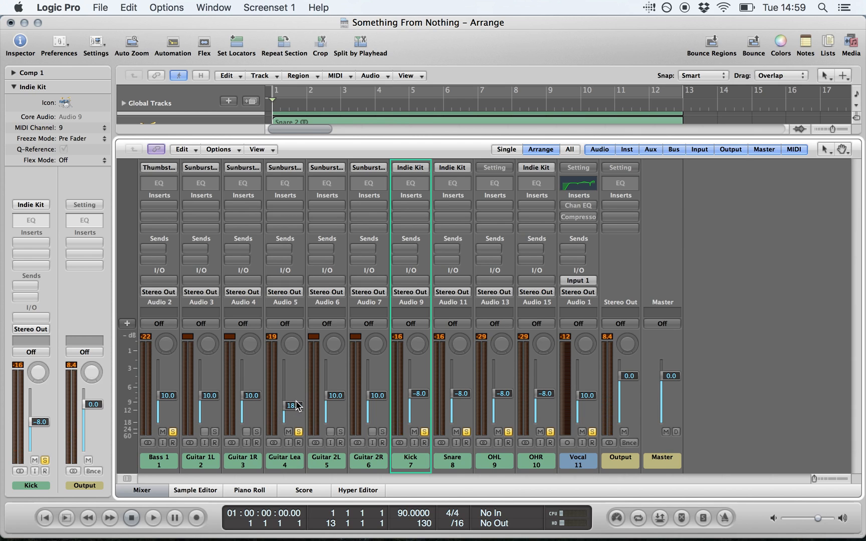
Solo Guitar 1L and 1R and, during playback, lower their faders together to -17.0 dB and set the Guitar Lead fader to -17.0 dB
drag(215, 307, 231, 307)
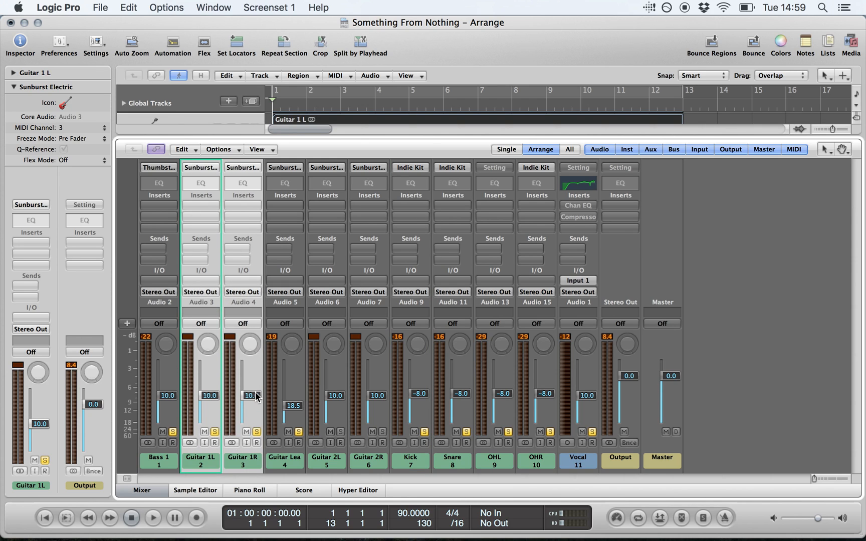
key(space)
drag(207, 400, 213, 424)
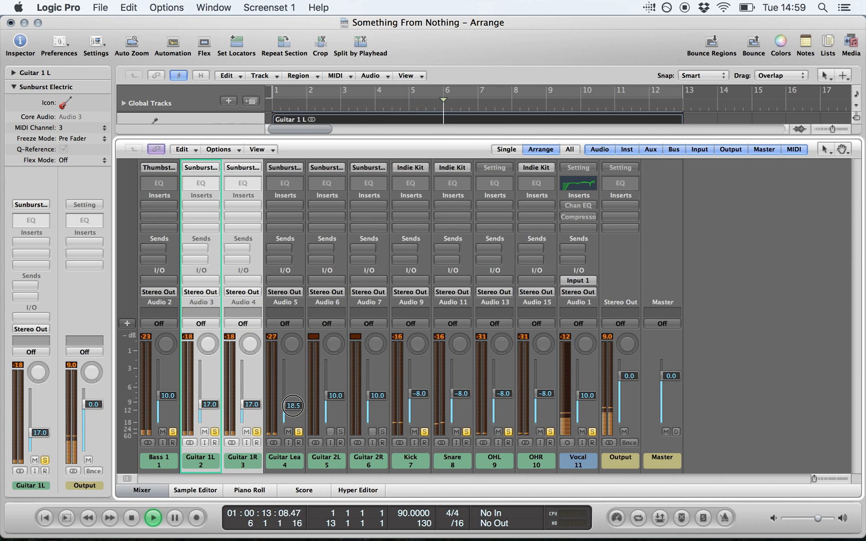
click(298, 300)
drag(296, 407, 300, 403)
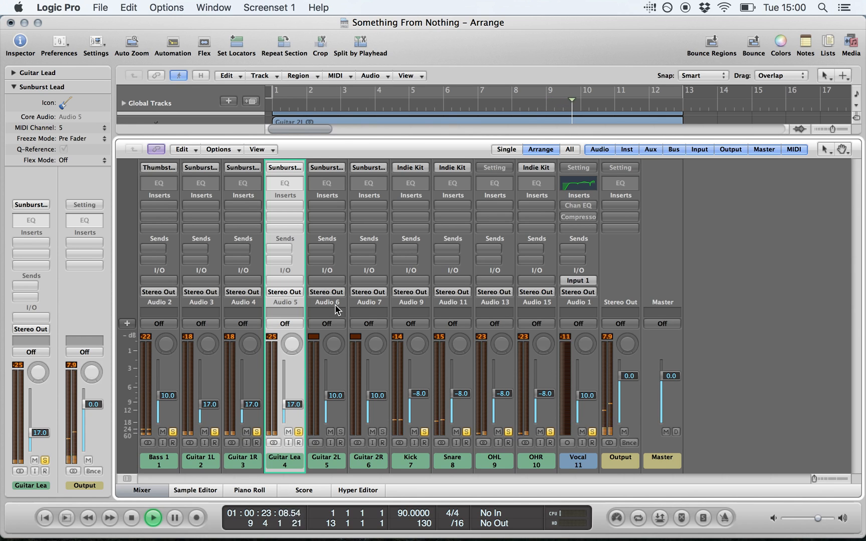
Stop playback, solo Guitar 2L and 2R, lower their faders together to -17.0 dB, and audition them from about bar 6 to bar 10
key(space)
click(342, 432)
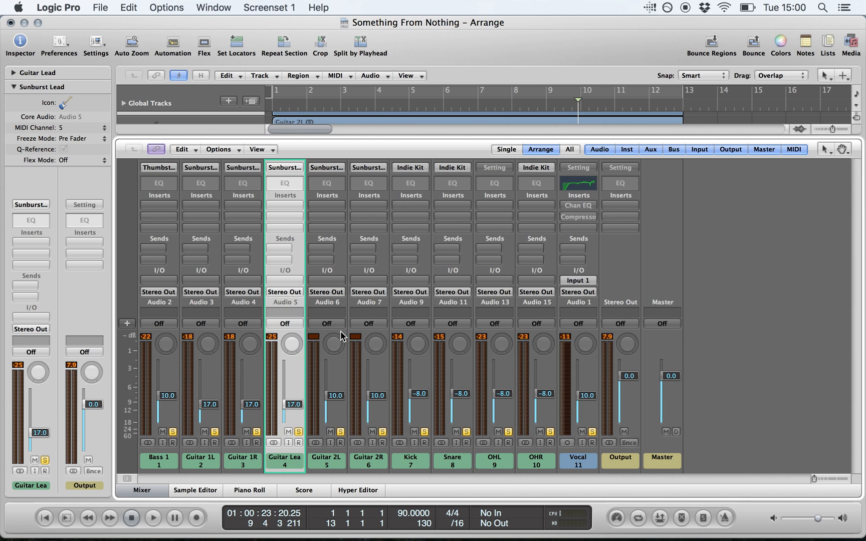
drag(344, 305, 360, 308)
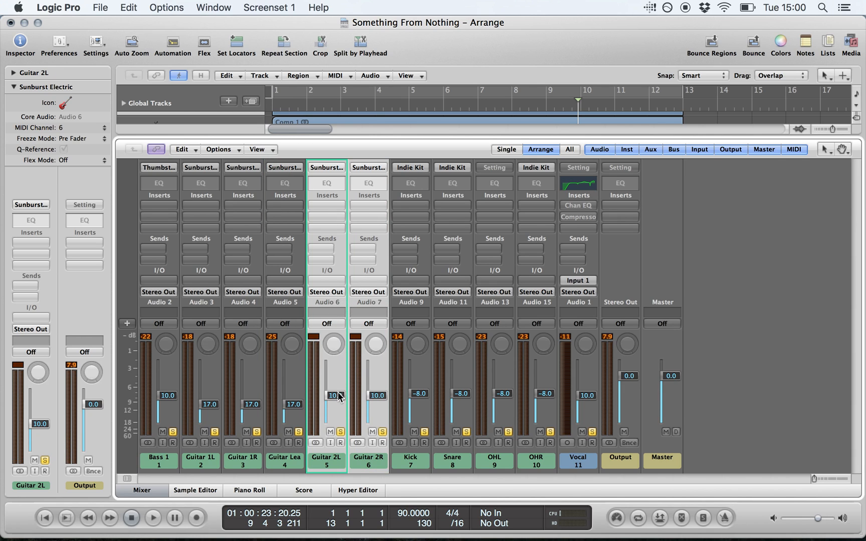
drag(338, 396, 340, 421)
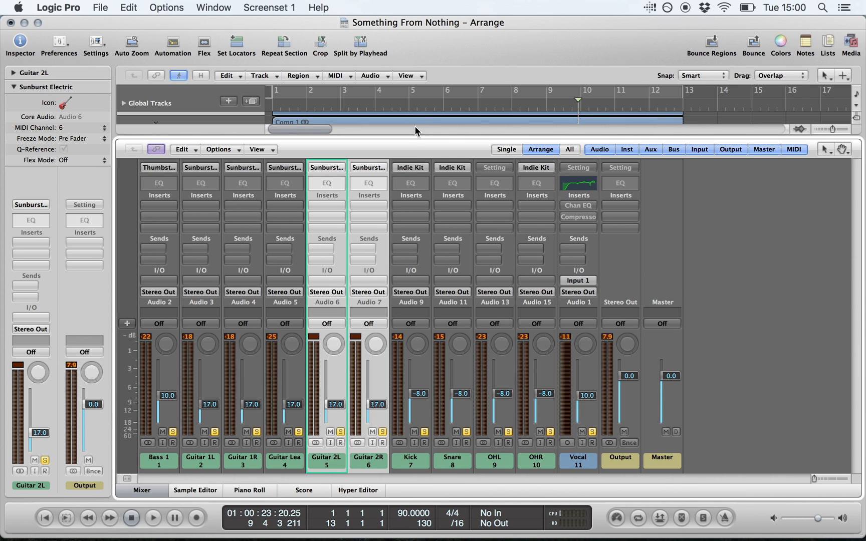
double_click(437, 104)
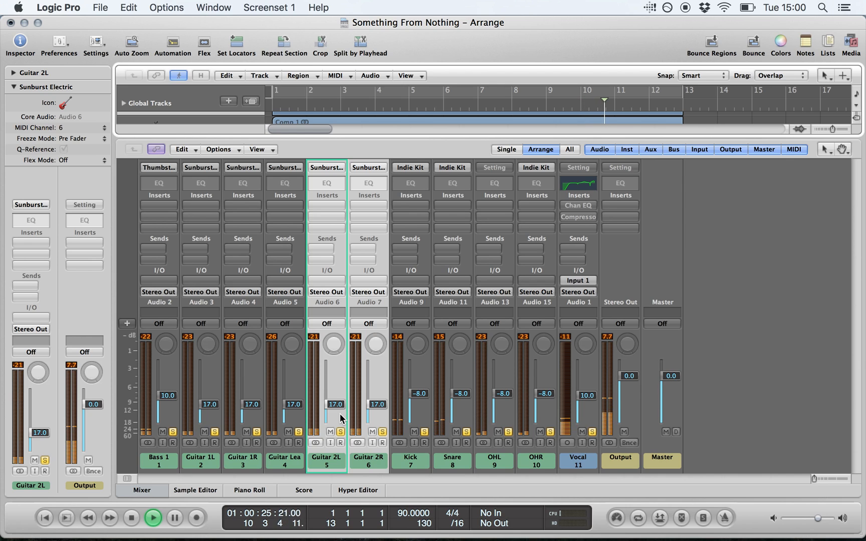
key(space)
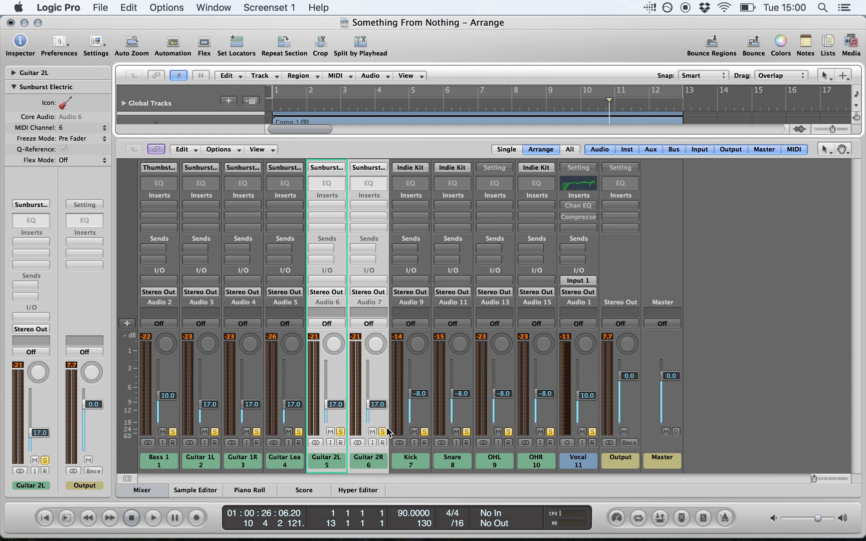
Turn off solo on all the bass, guitar, drum and vocal channels, and select the Vocal channel
click(208, 301)
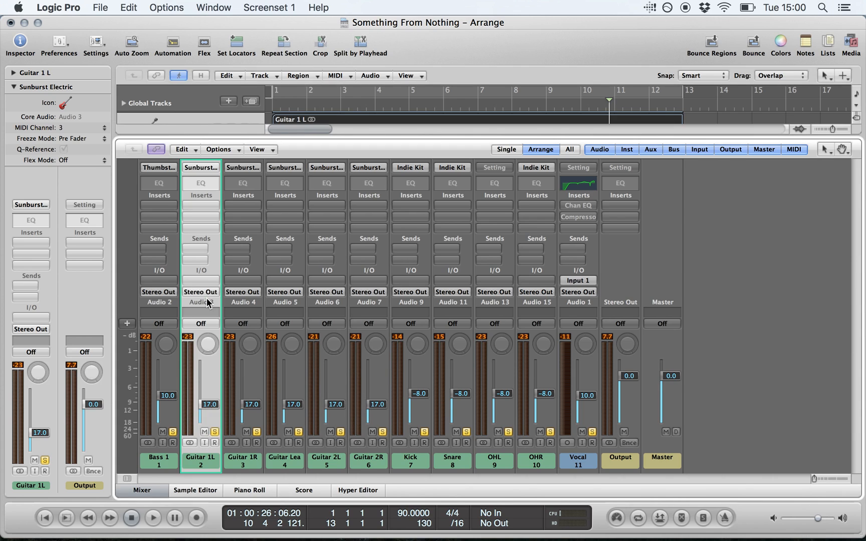
click(173, 432)
click(257, 432)
click(299, 432)
click(340, 432)
click(382, 432)
click(424, 432)
click(466, 432)
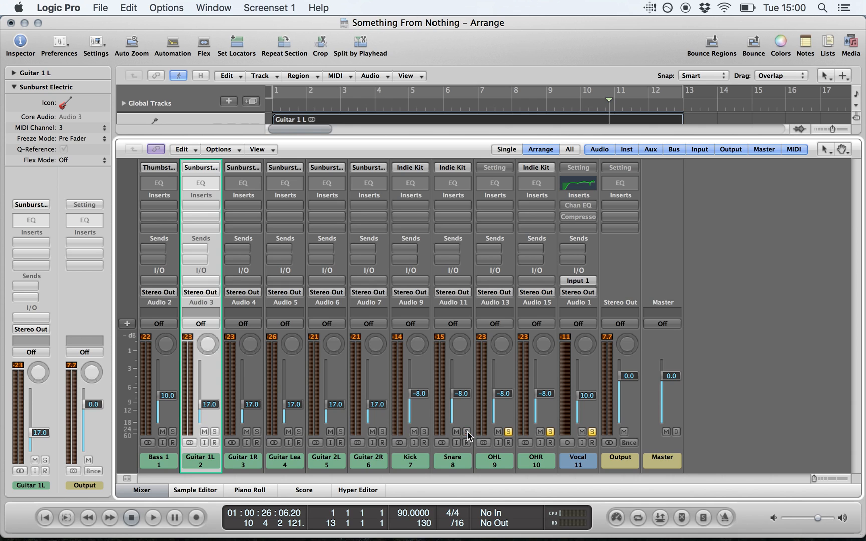
click(508, 432)
click(549, 432)
click(592, 432)
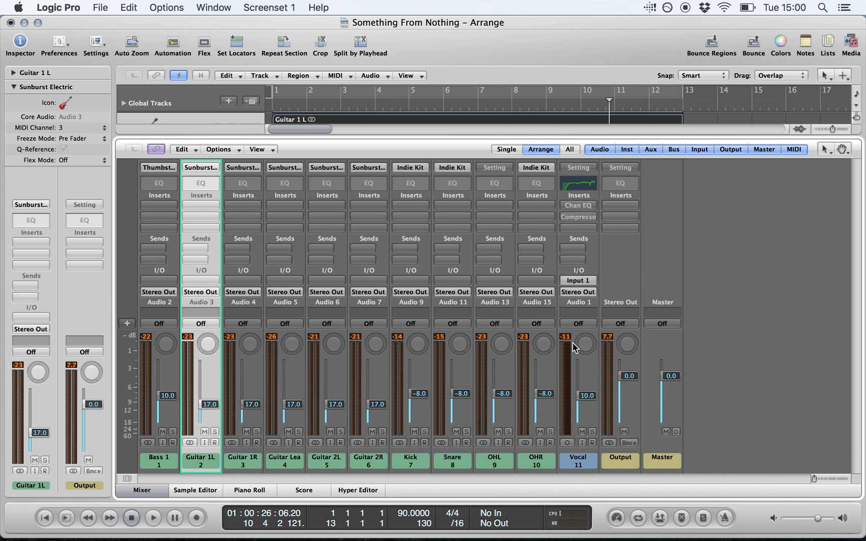
click(591, 302)
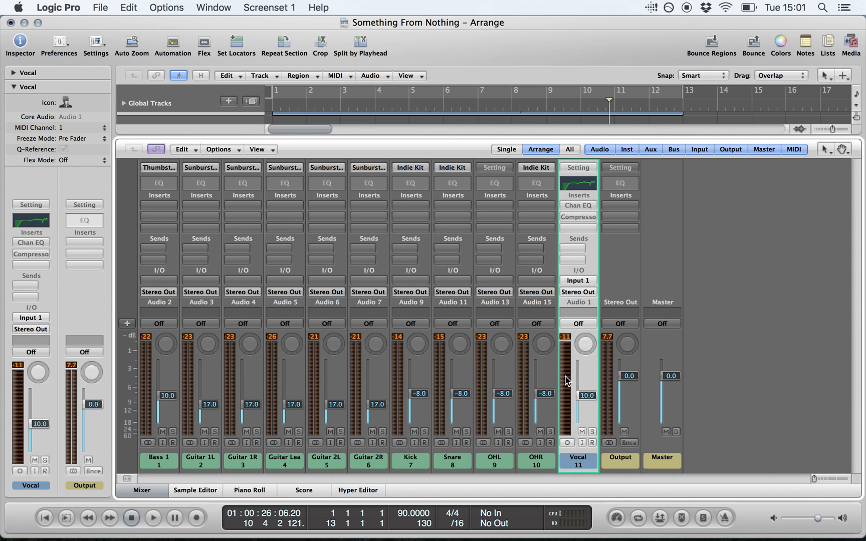
Pan Guitar Lead to -20, Guitar 1R to +30 and Guitar 1L to -30
click(293, 346)
drag(293, 344, 296, 372)
click(252, 303)
drag(250, 346, 249, 304)
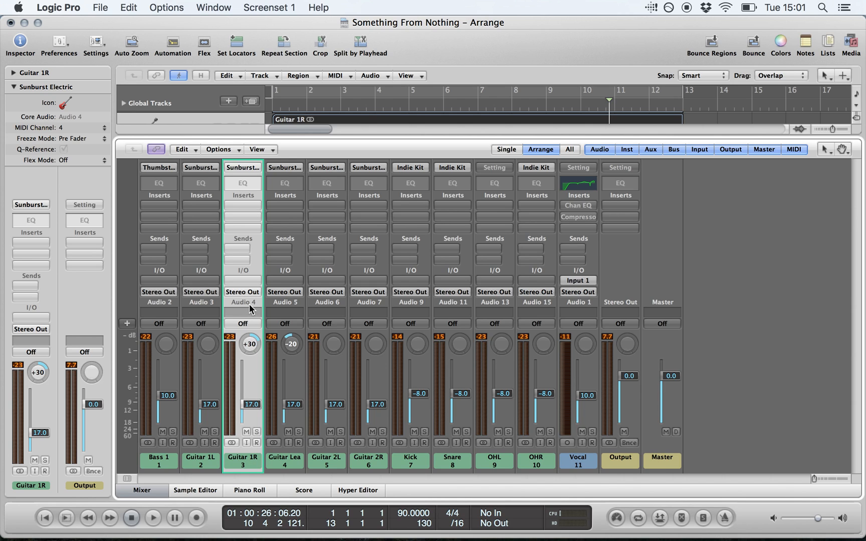
drag(208, 345, 208, 389)
Pan Guitar 2L to -40 and Guitar 2R to +40, and return the playhead to the start
click(341, 304)
drag(334, 344, 338, 396)
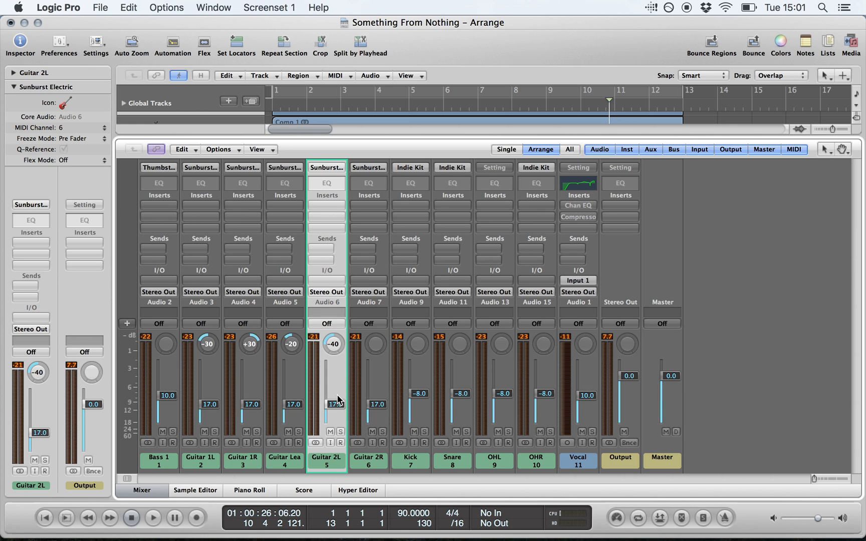
click(380, 308)
drag(377, 348, 377, 291)
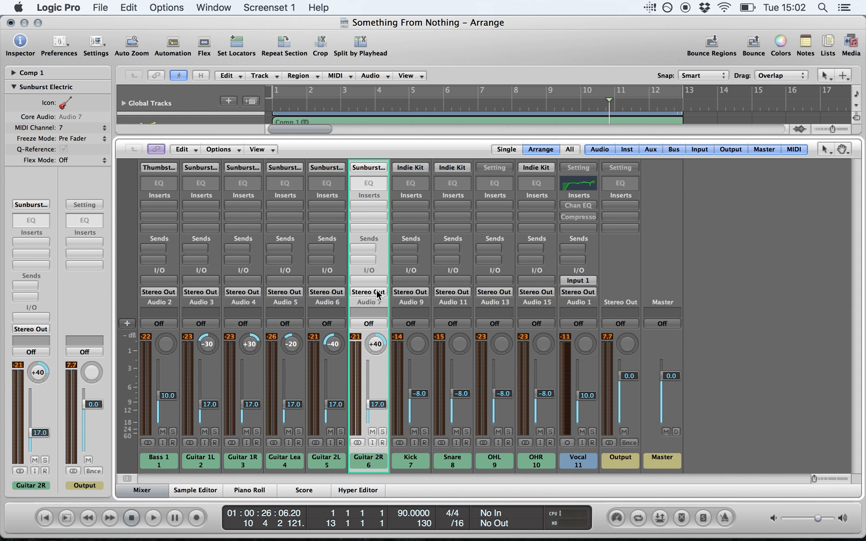
key(Return)
Pan the OHL overhead to -10, the OHR overhead to +10 and the Snare to +5
click(508, 309)
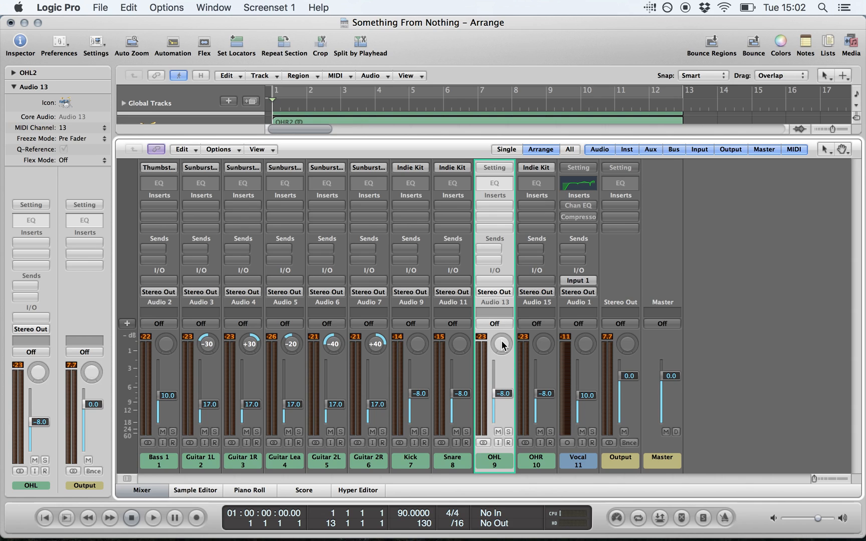
drag(503, 344, 503, 356)
click(544, 344)
drag(544, 344, 593, 328)
click(457, 310)
drag(460, 345, 462, 344)
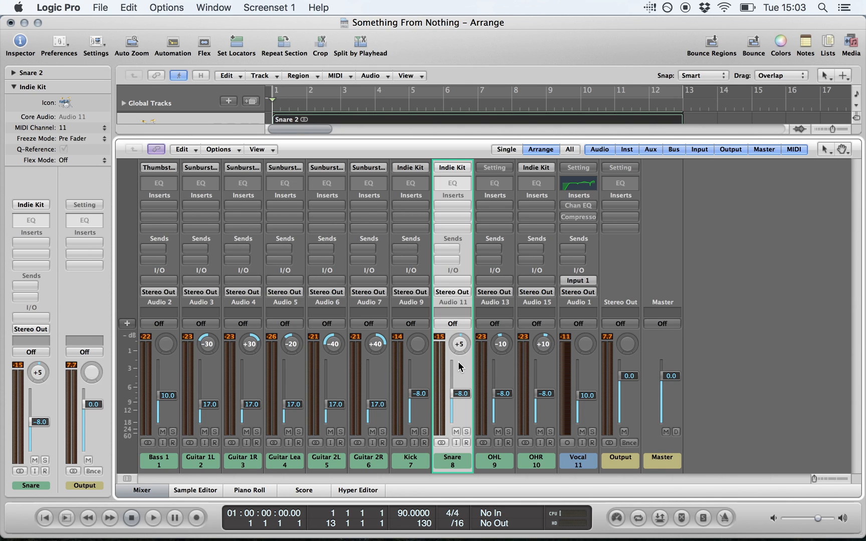
Play the full panned mix from the start to about bar 7, raising the system volume while listening
key(space)
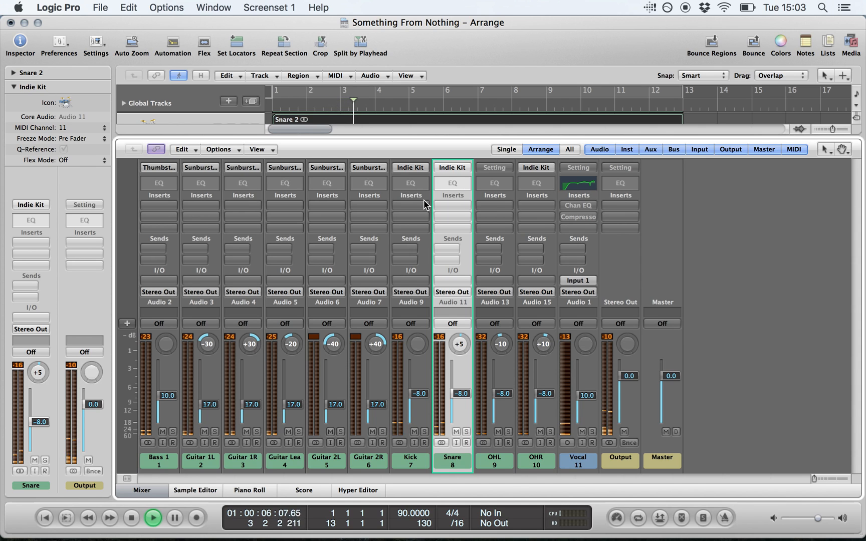
key(XF86AudioRaiseVolume)
key(space)
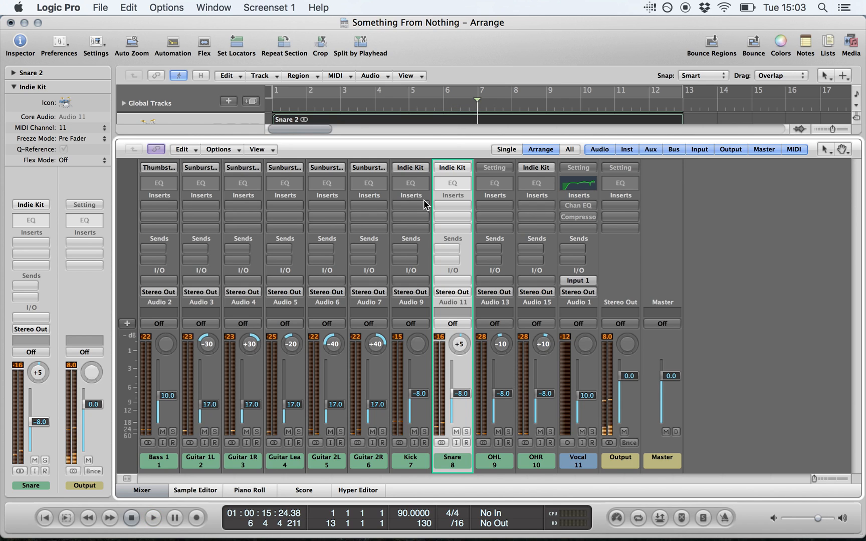